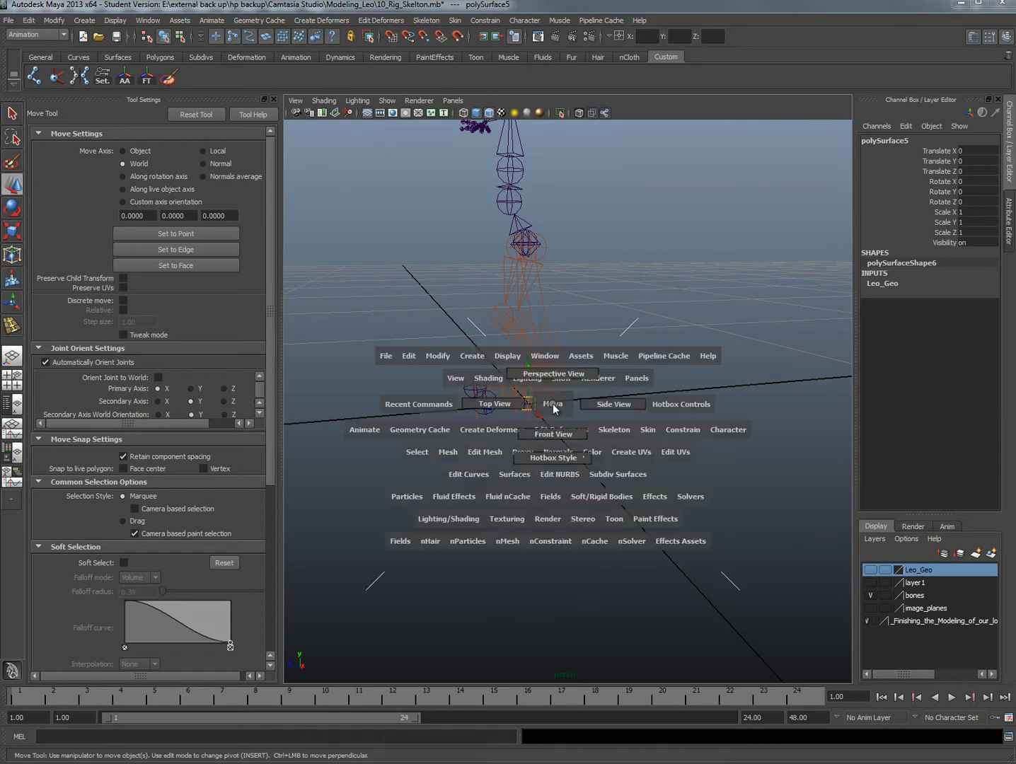
Examine the foot and leg joints in the side view, then compare them with the shaded character mesh in the earlier scene
mouse_move(570, 418)
right_mouse_down("alt")
mouse_move(426, 322)
mouse_move(545, 336)
mouse_move(520, 367)
mouse_move(497, 354)
mouse_move(568, 399)
right_mouse_up("alt")
middle_click_drag(567, 399, 565, 422, "alt")
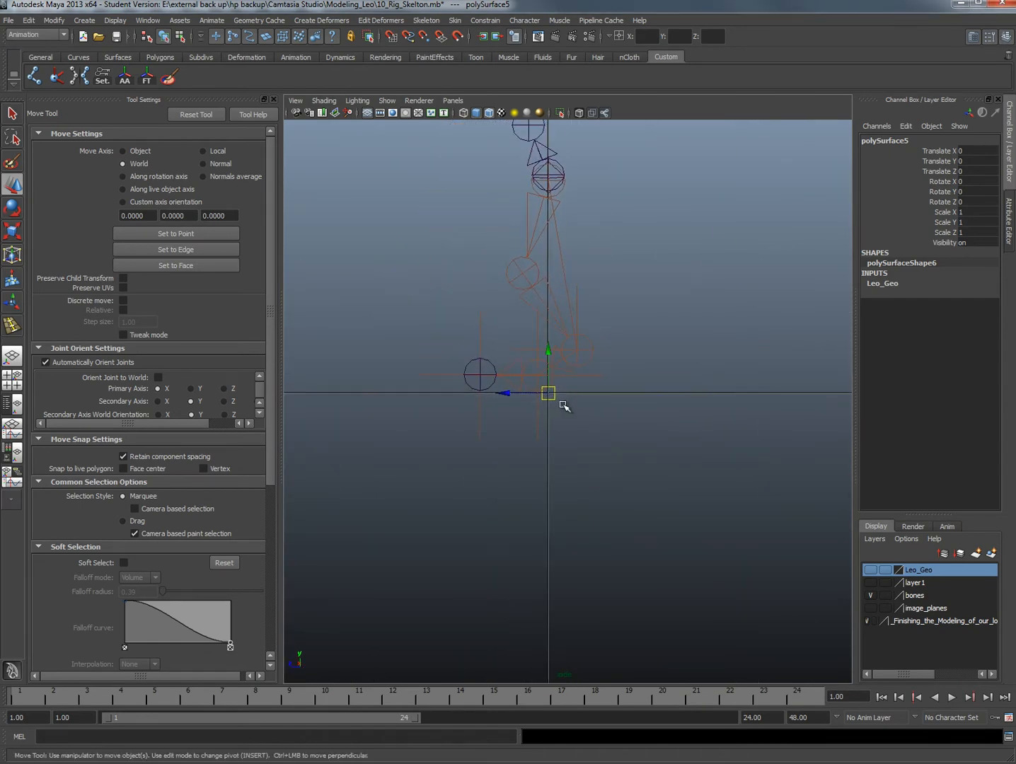
scroll(554, 395, "up", 2)
middle_click_drag(530, 362, 539, 388, "alt")
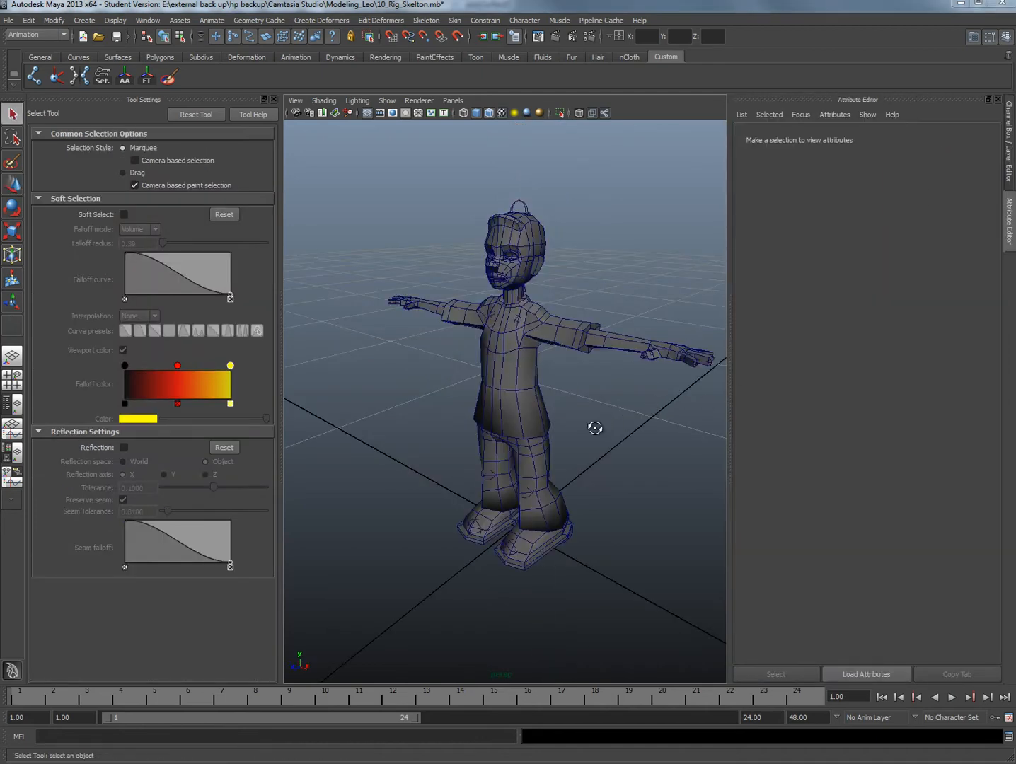
left_click_drag(595, 427, 544, 443, "alt")
key("space")
left_click(606, 441)
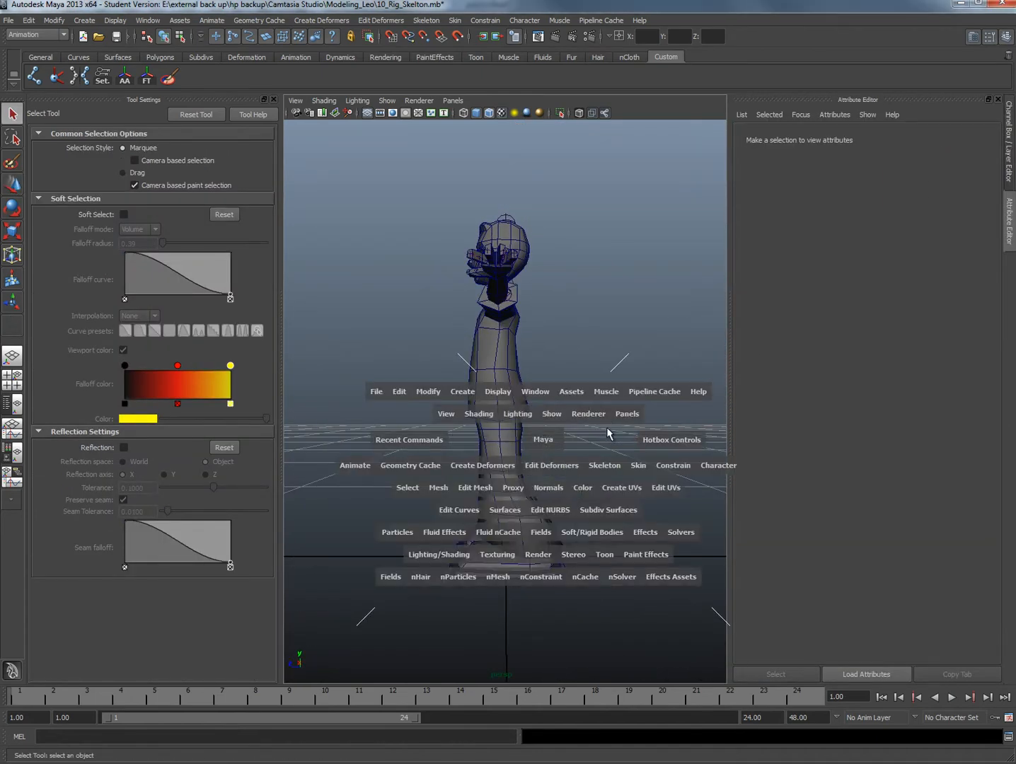
left_click(606, 114)
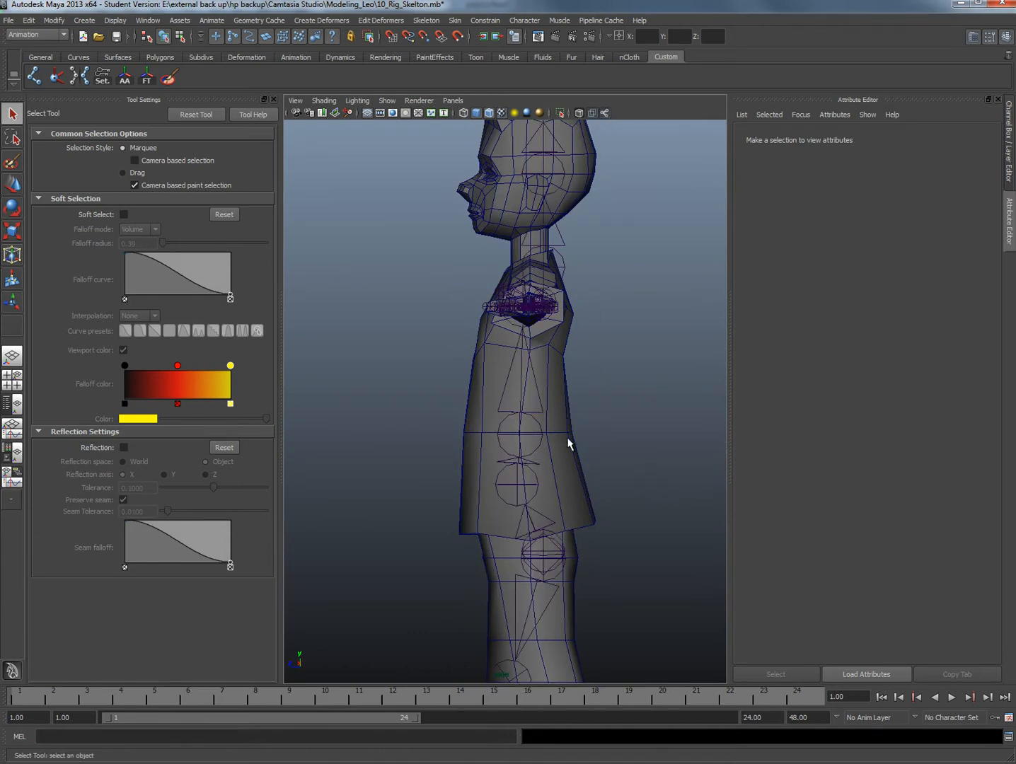
middle_click_drag(496, 547, 453, 289, "alt")
left_click(545, 455)
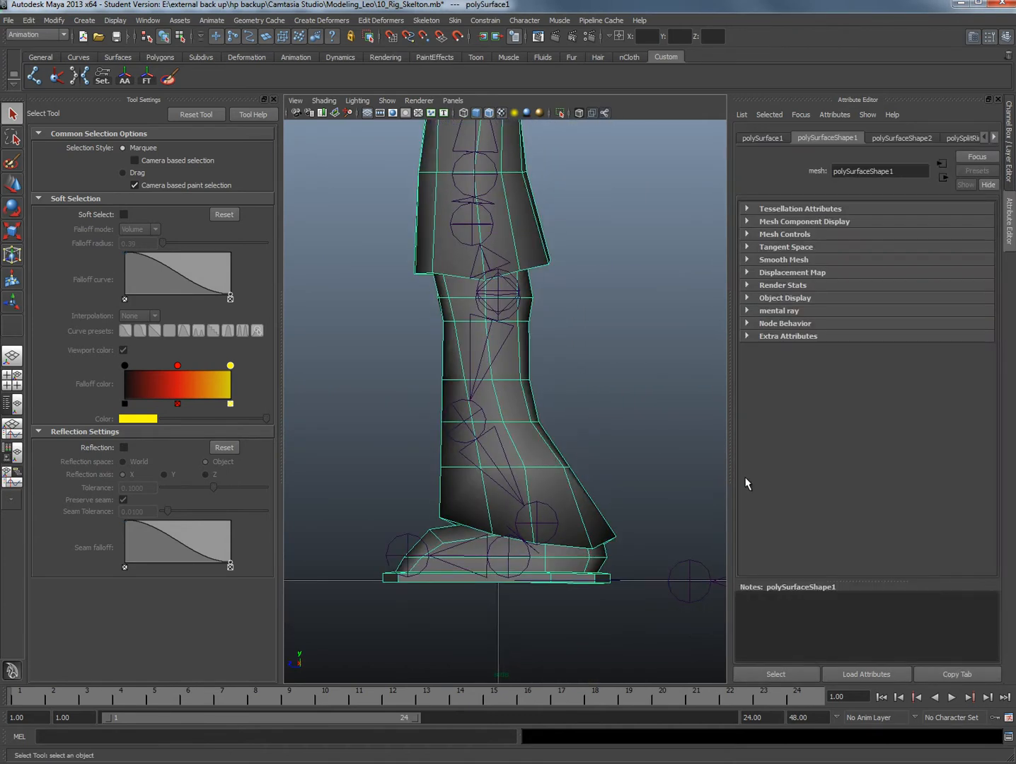
key("ctrl+a")
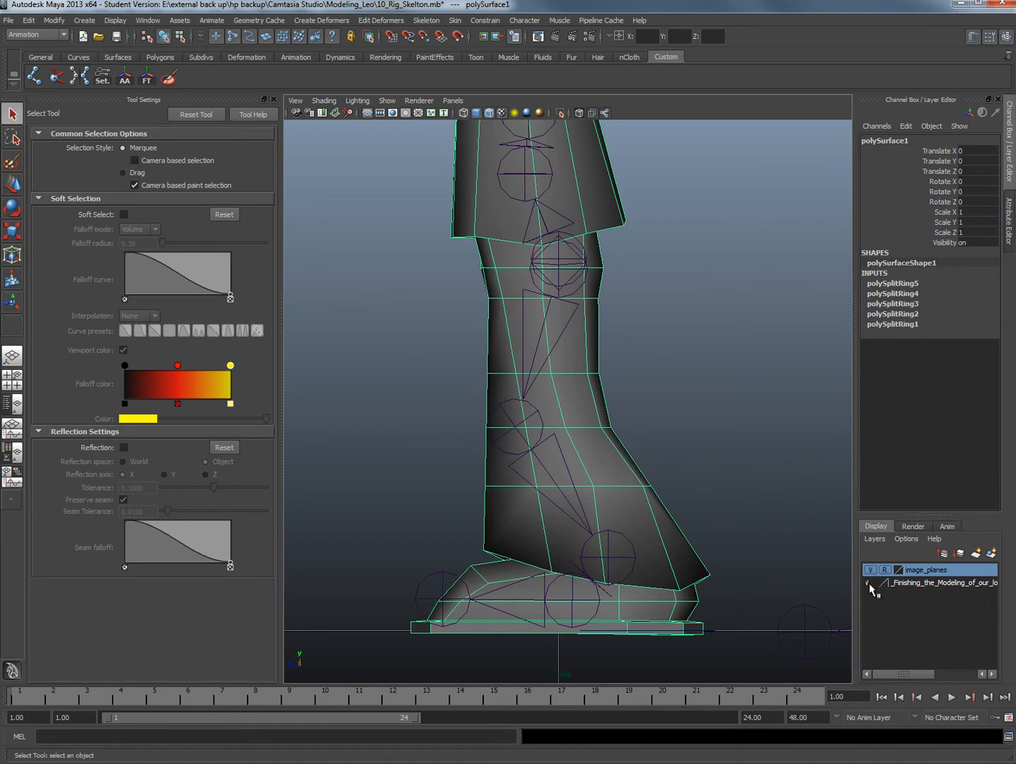
middle_click_drag(640, 524, 617, 531, "alt")
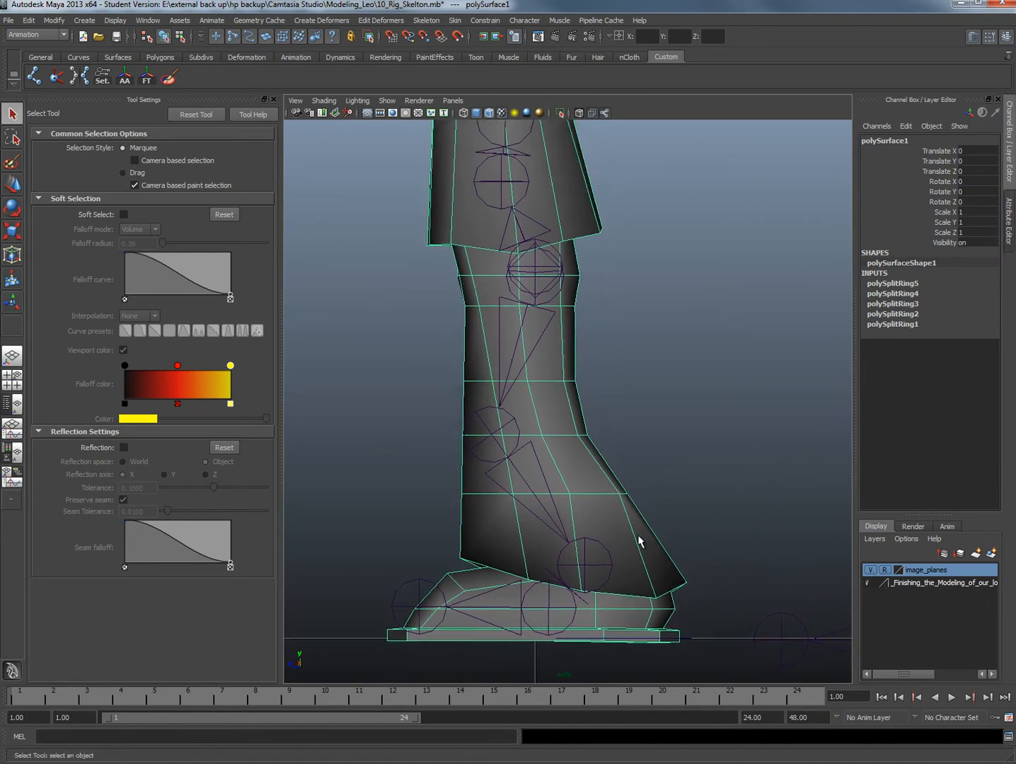
scroll(612, 538, "down", 10)
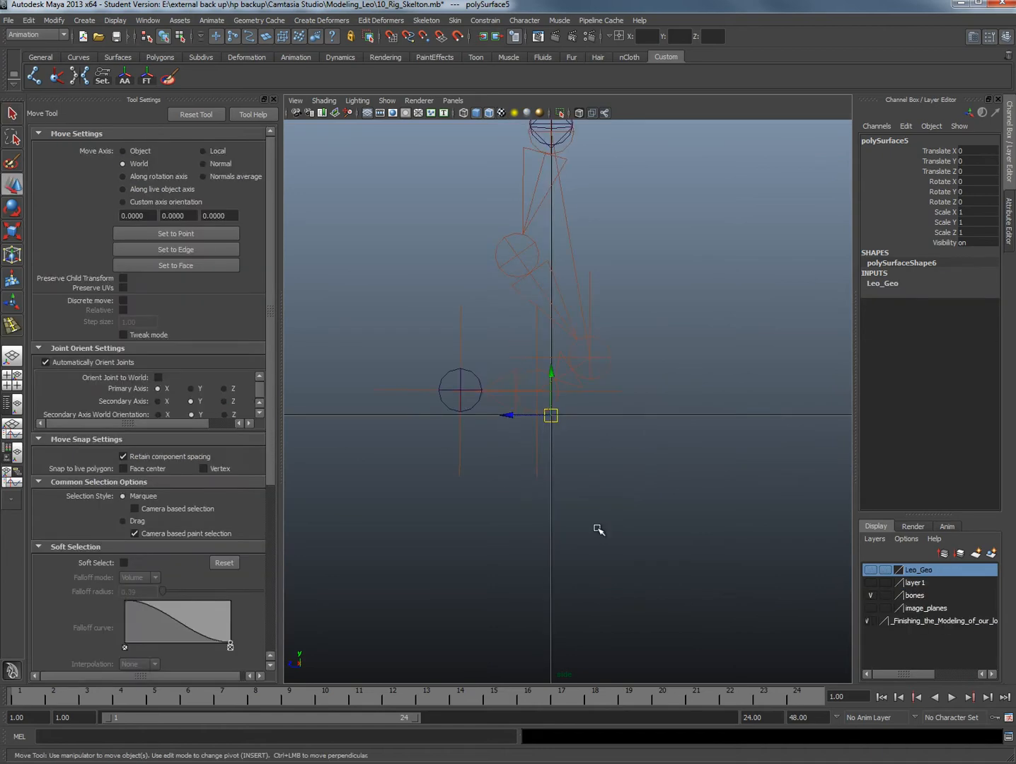
Draw a four-joint reverse-foot chain with the Joint Tool just below the foot in side view, going from heel to toe, ball and ankle
middle_click_drag(592, 421, 605, 577, "alt")
middle_click_drag(609, 431, 603, 396, "alt")
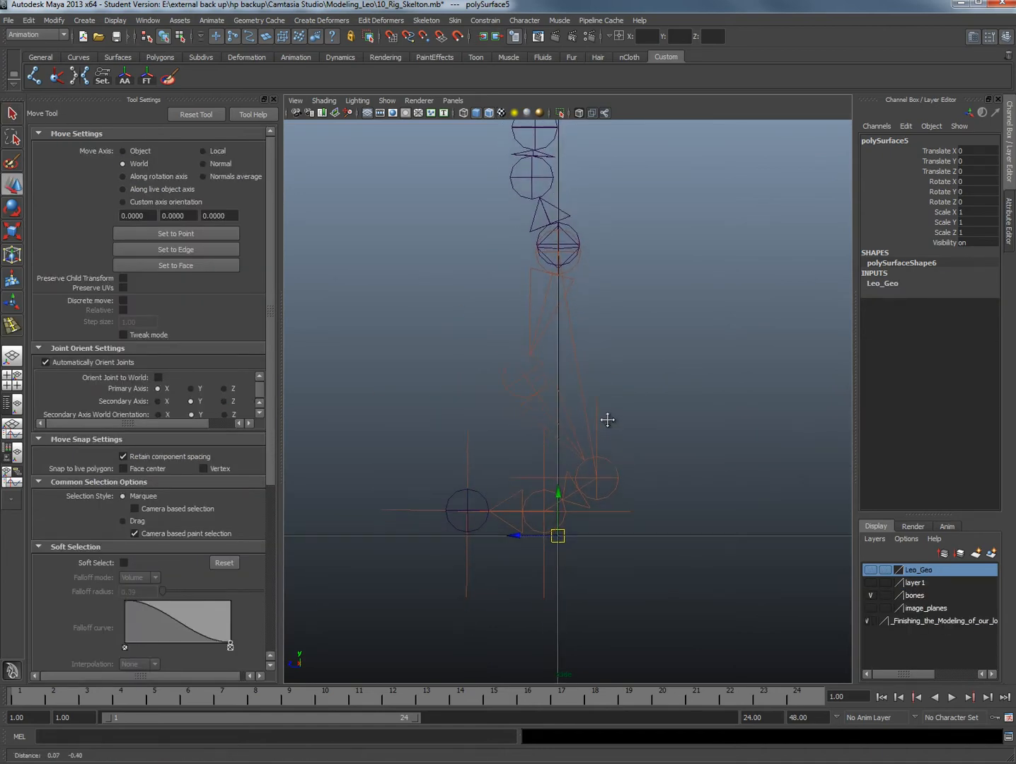
middle_click_drag(584, 519, 578, 508, "alt")
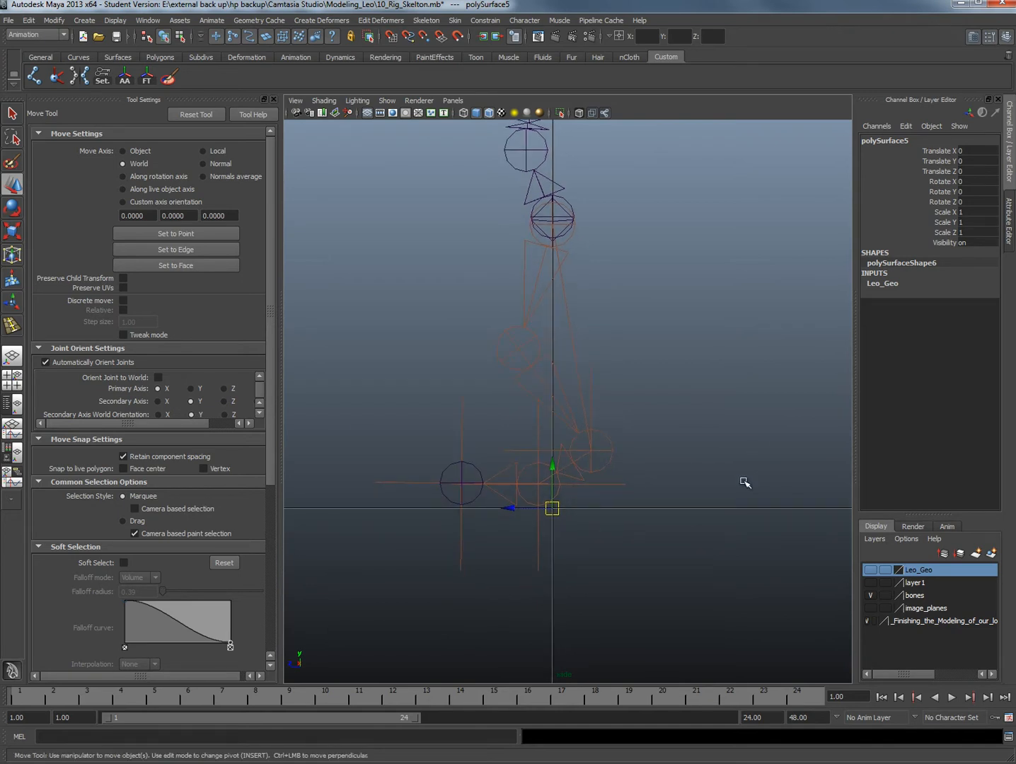
middle_click_drag(680, 489, 668, 470, "alt")
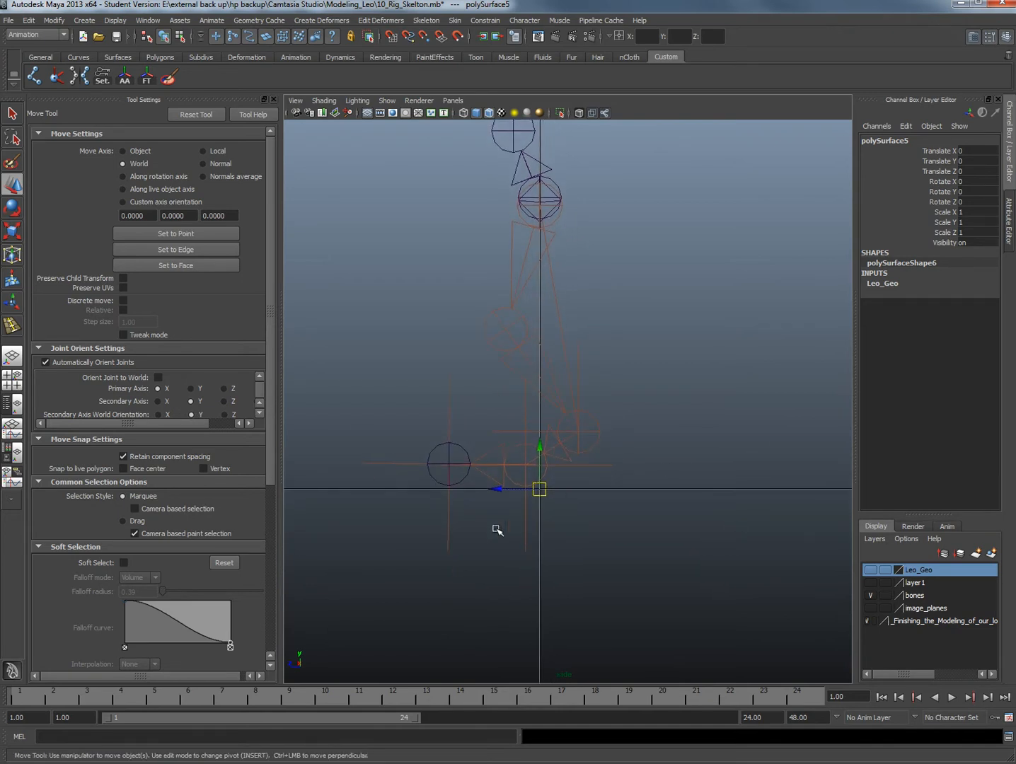
scroll(498, 530, "up", 1)
mouse_move(554, 518)
middle_mouse_down("alt")
mouse_move(559, 545)
mouse_move(547, 493)
middle_mouse_up("alt")
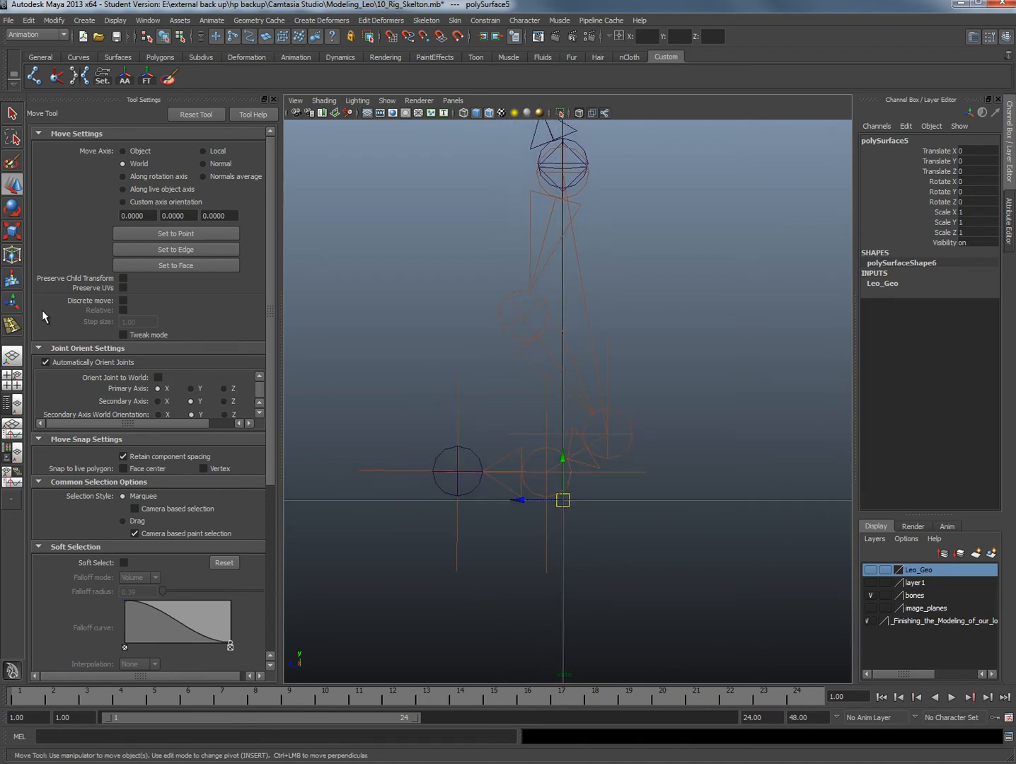
left_click(34, 76)
middle_click_drag(549, 596, 559, 509, "alt")
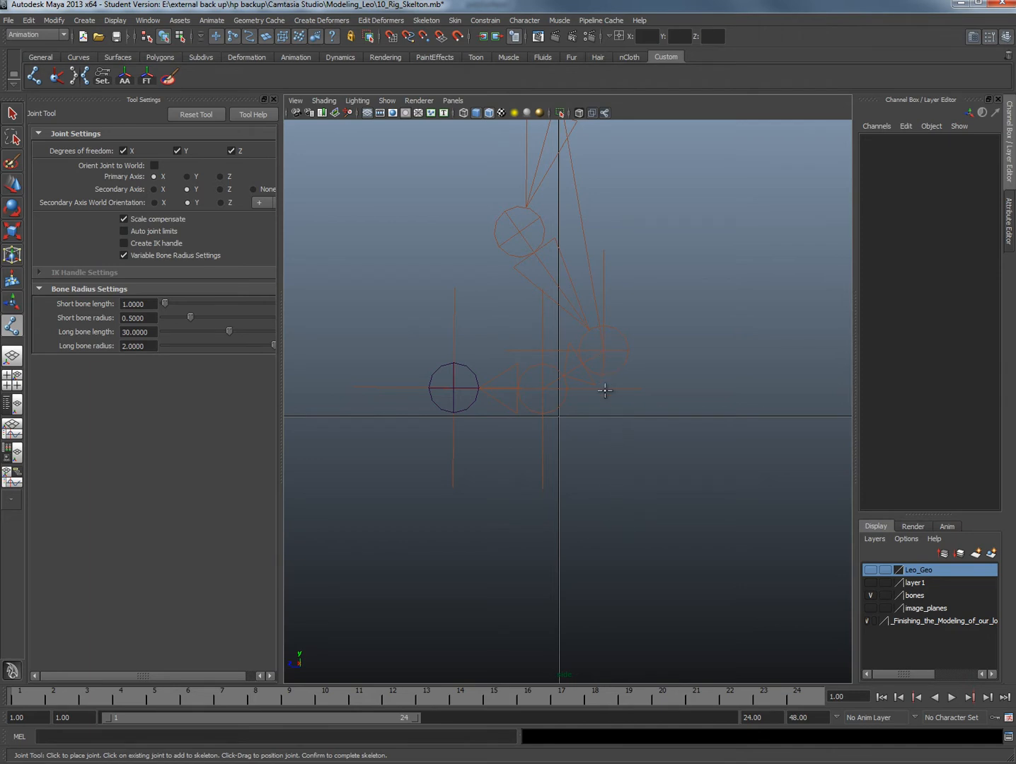
left_click(606, 499)
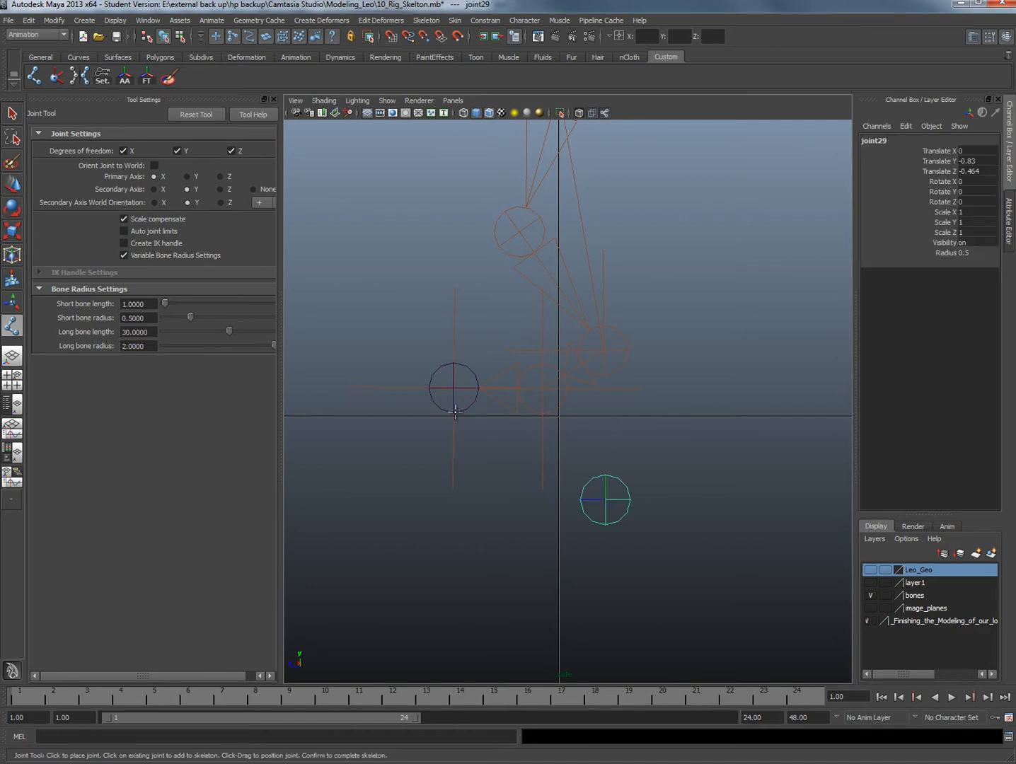
left_click(451, 502)
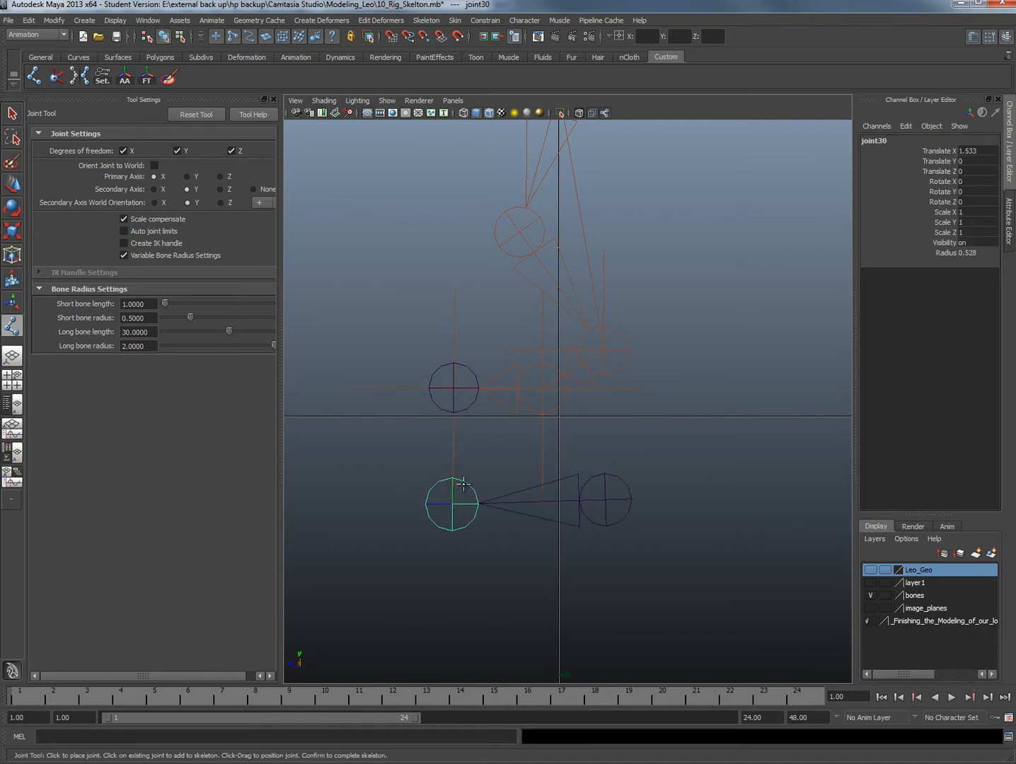
left_click(535, 502)
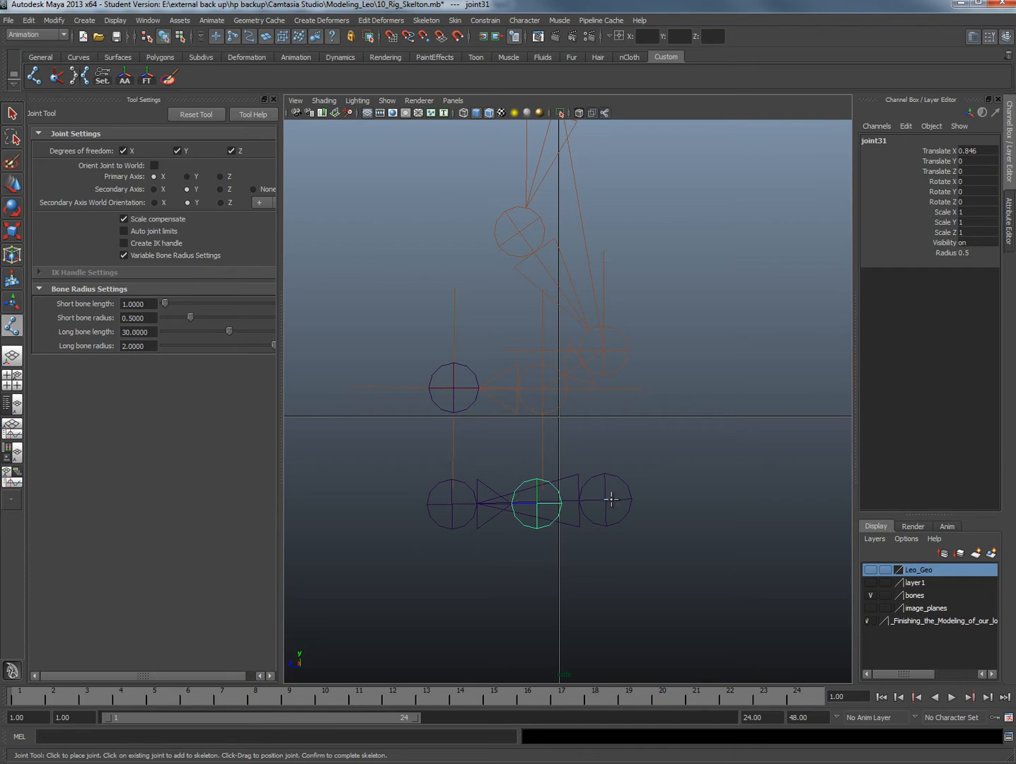
left_click(602, 425)
key("w")
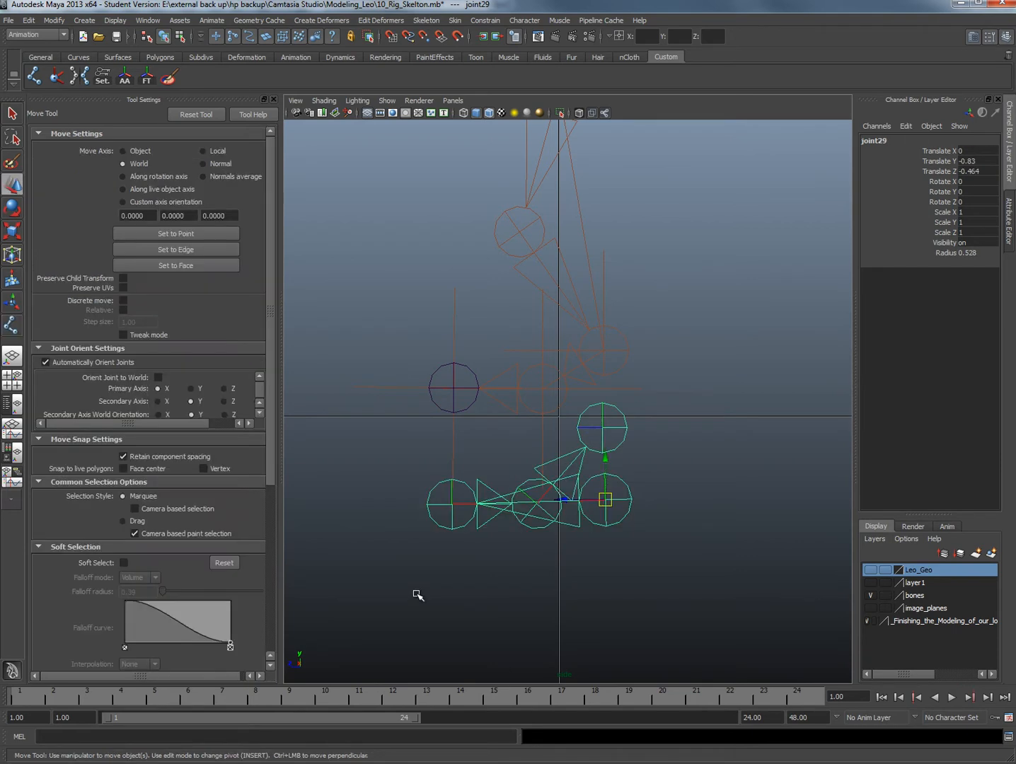
Raise only the toe joint of the new chain to Translate Y 0.051, level with the heel joint, leaving its child joints in place
left_click(673, 556)
left_click(585, 504)
left_click(453, 499)
key("Insert")
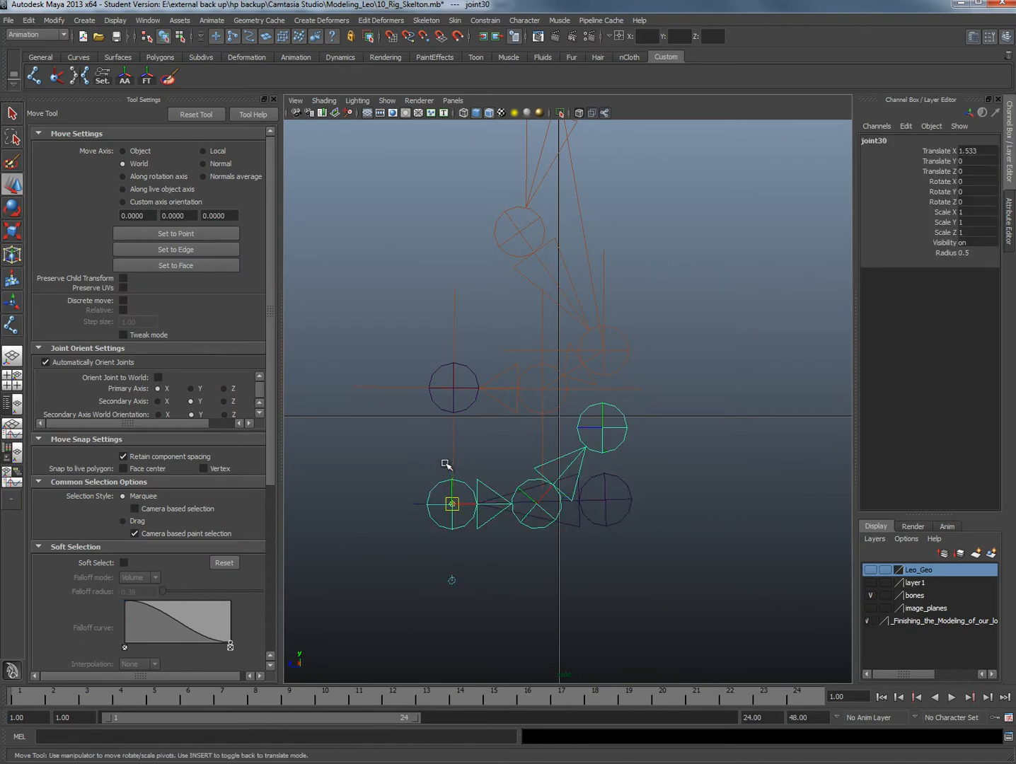
middle_click_drag(450, 467, 451, 462)
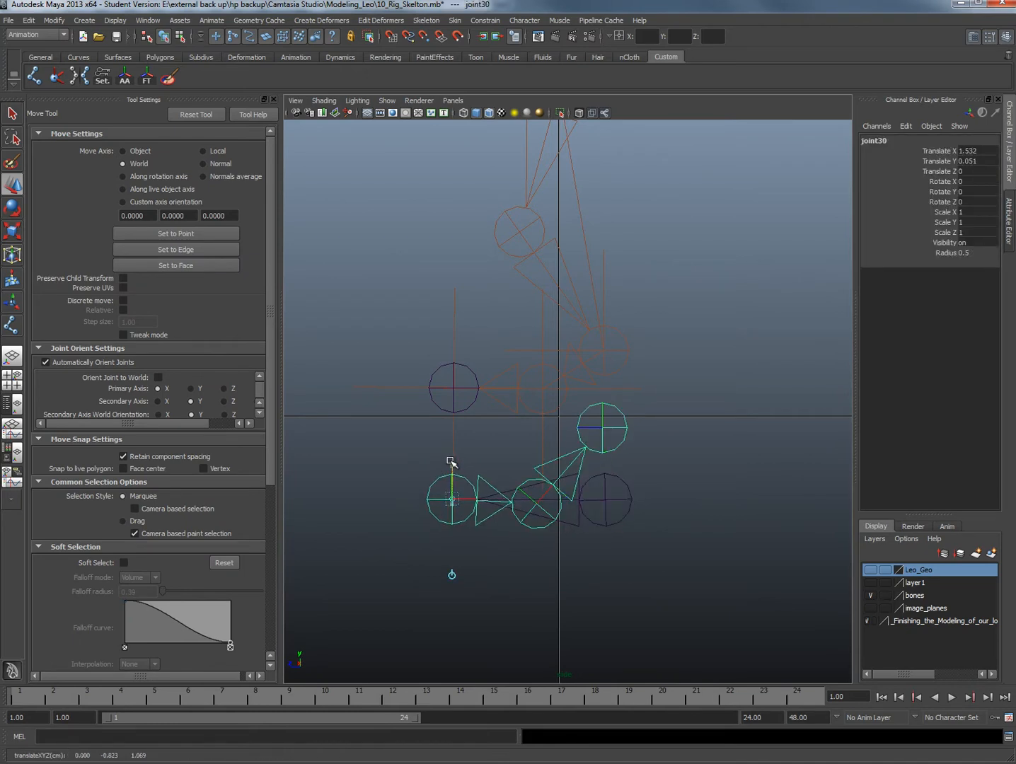
Move the whole reverse-foot chain up from its heel root joint to Translate Y -0.601
left_click(612, 498)
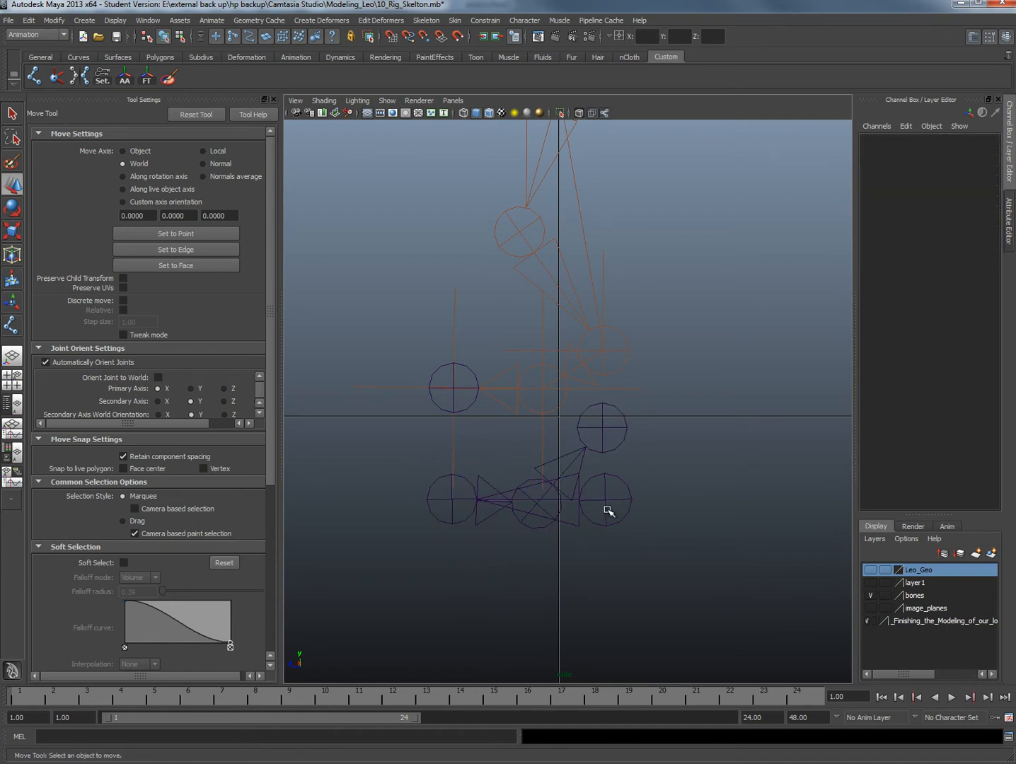
left_click(609, 510)
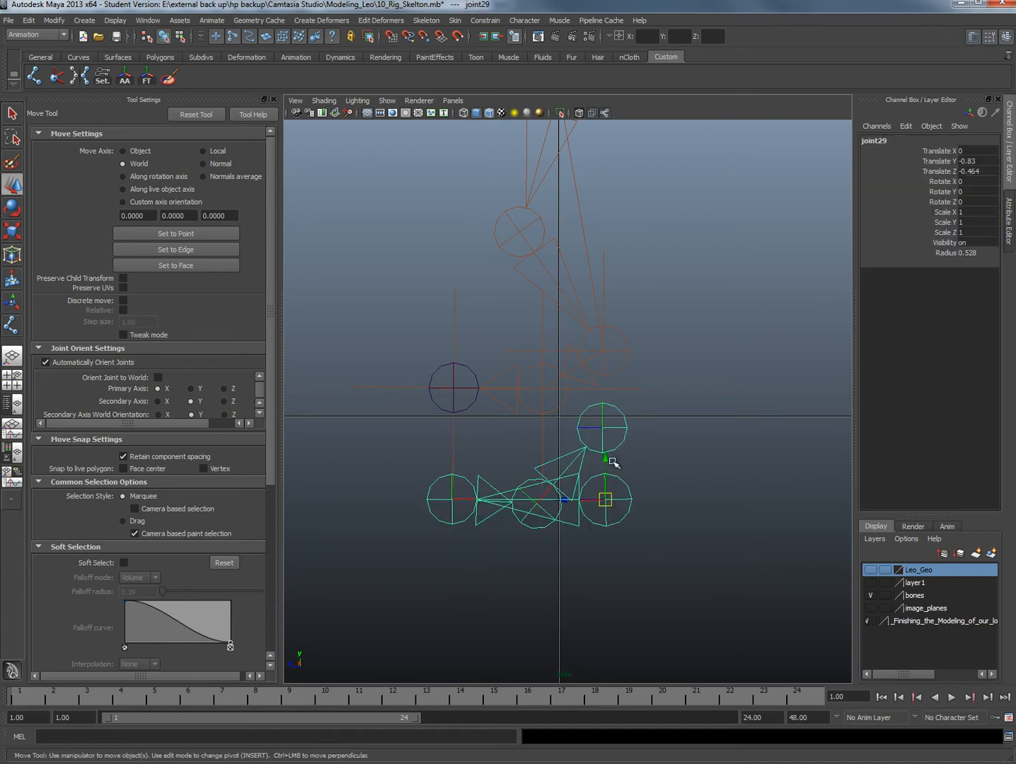
left_click_drag(603, 460, 606, 436)
left_click(650, 457)
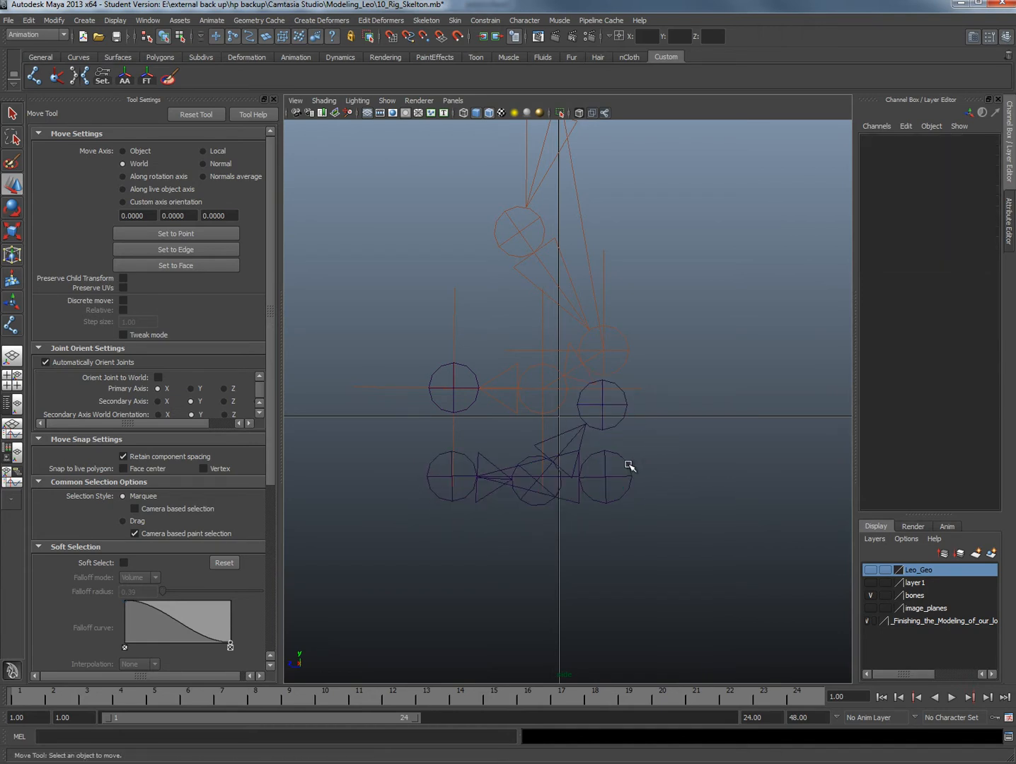
Select the entire hierarchy below the heel joint with the MEL command "select -hi" and set the joint radius to 0.3
left_click(629, 465)
left_click(119, 736)
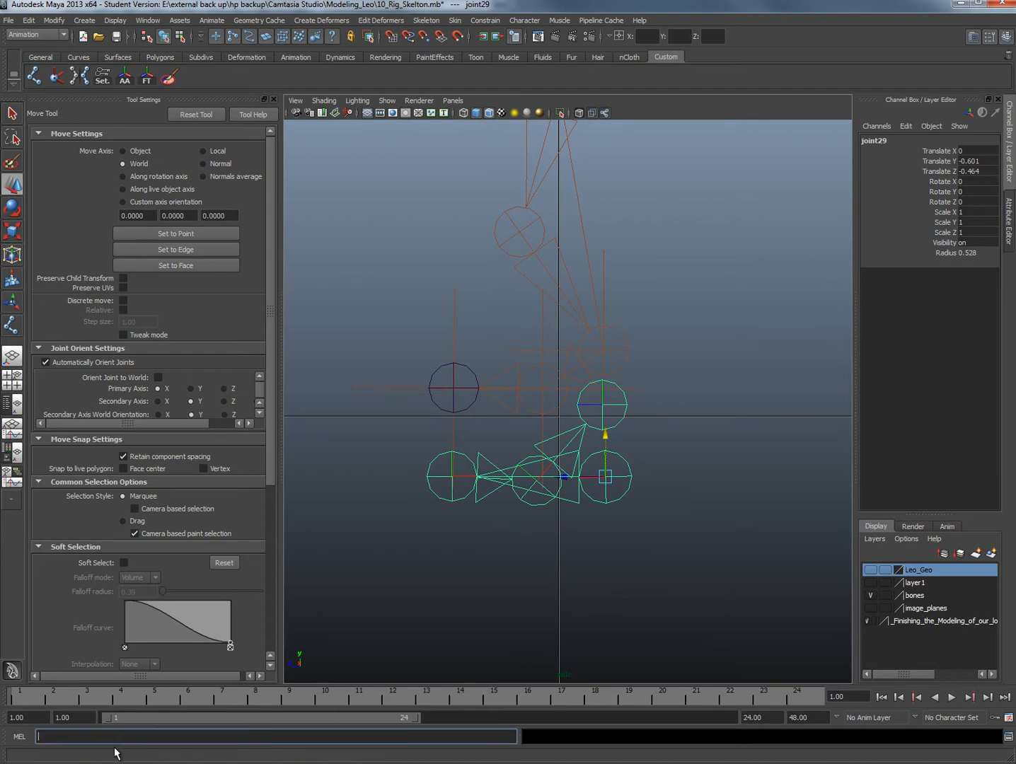
type("select -hi")
key("Return")
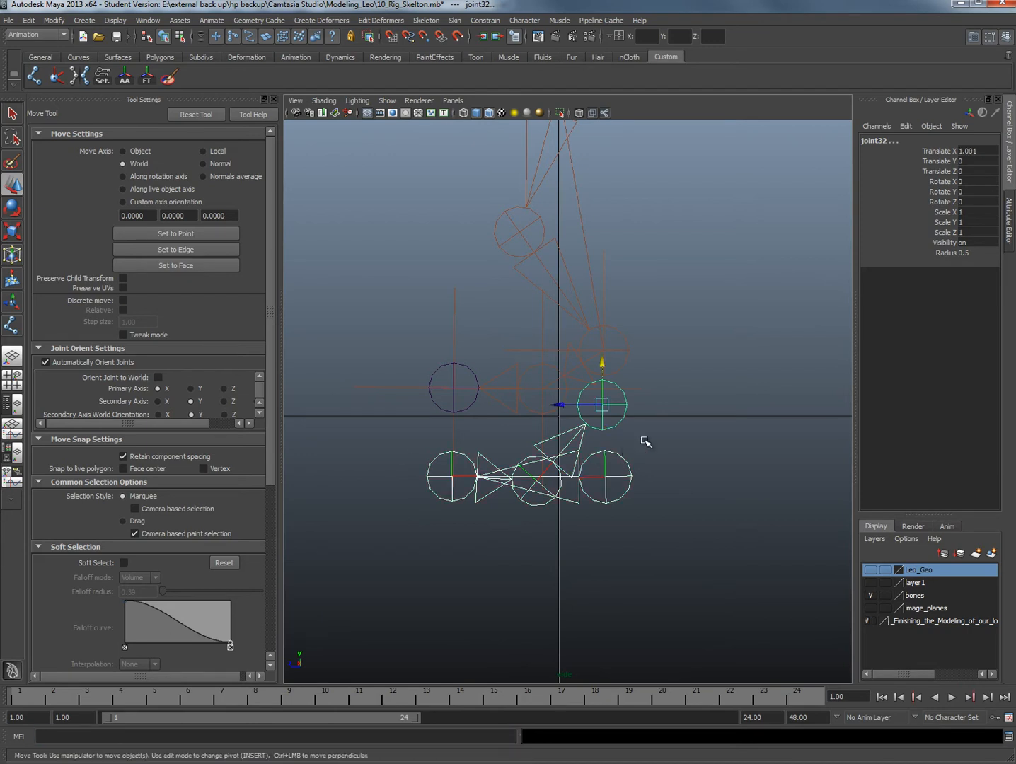
left_click(971, 253)
type("0.3")
key("Return")
left_click(582, 389)
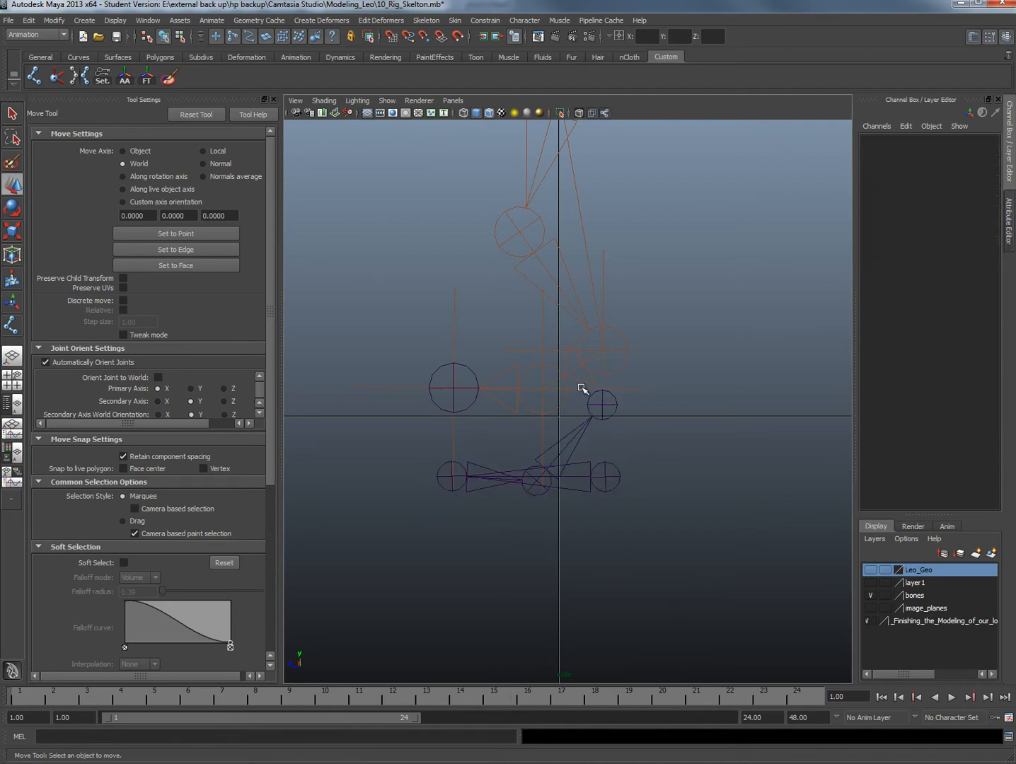
Raise the reverse-foot chain to Translate Y -0.486 and shift it in the front view to Translate X 0.643, in line with one leg
left_click(612, 479)
left_click_drag(605, 439, 559, 448)
key("space")
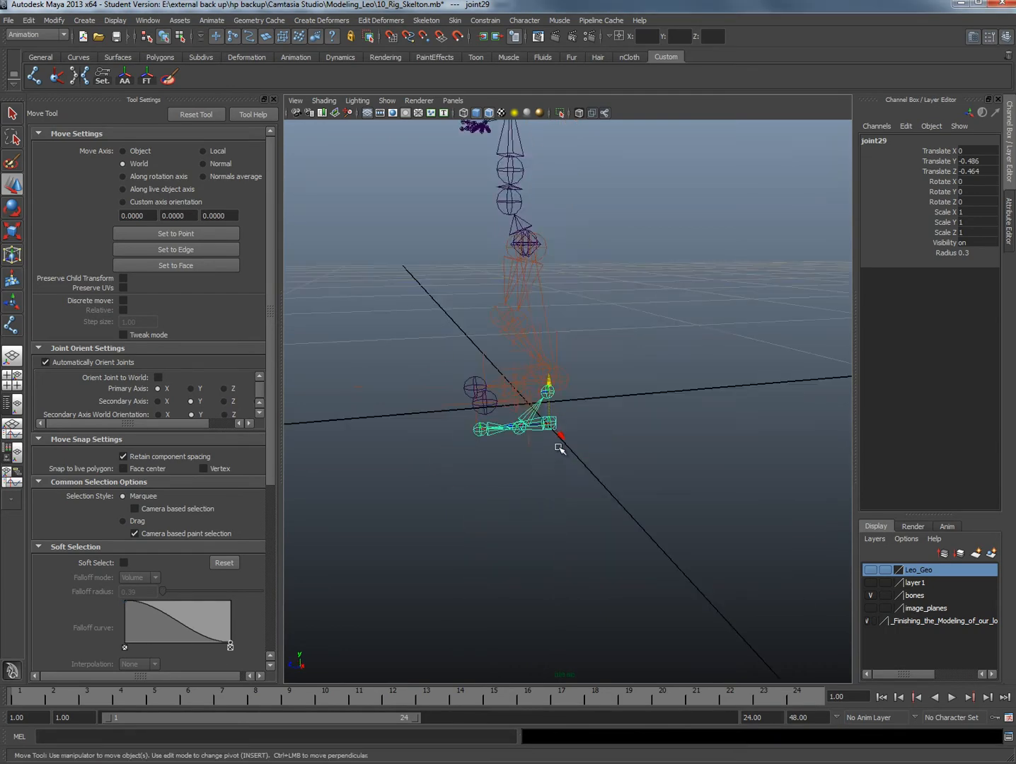
left_click_drag(451, 438, 539, 464, "alt")
scroll(544, 444, "up", 5)
key("space")
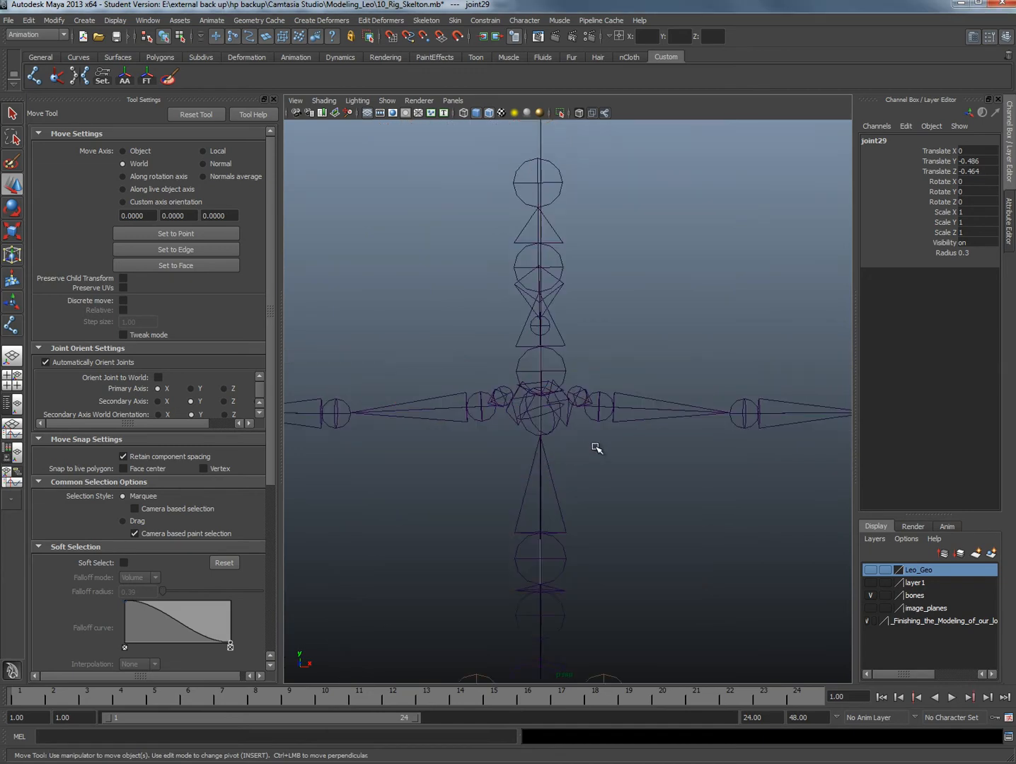
scroll(593, 424, "up", 3)
middle_click_drag(583, 383, 574, 373, "alt")
scroll(559, 496, "down", 4)
scroll(562, 448, "up", 6)
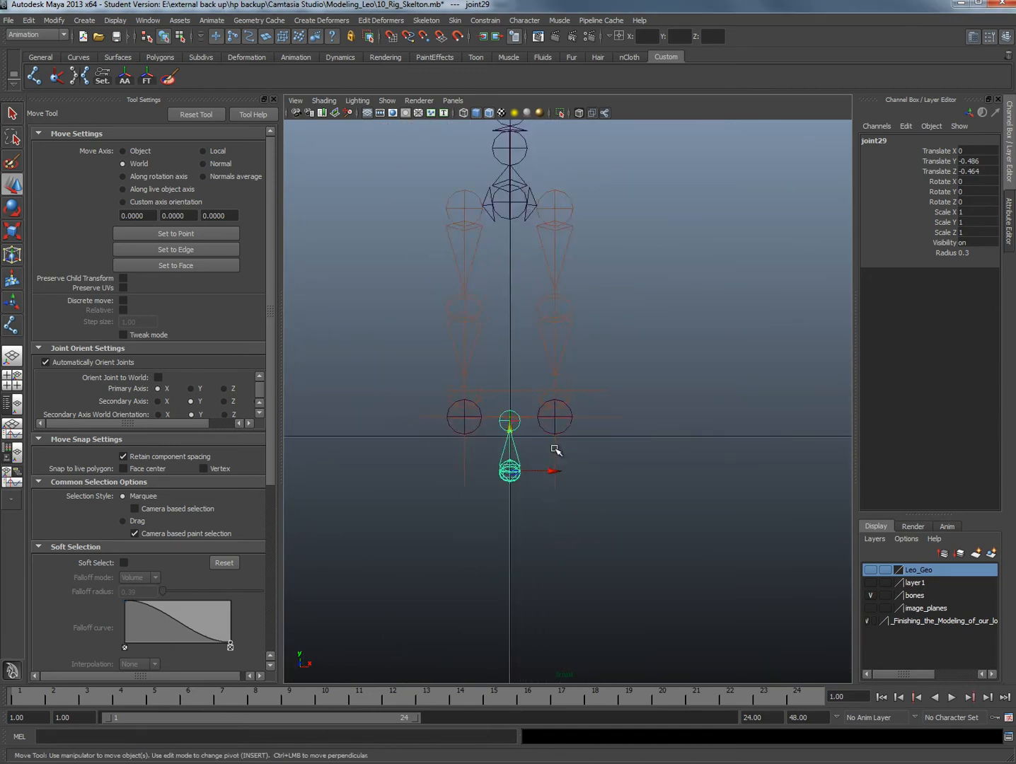
left_click_drag(542, 481, 613, 486)
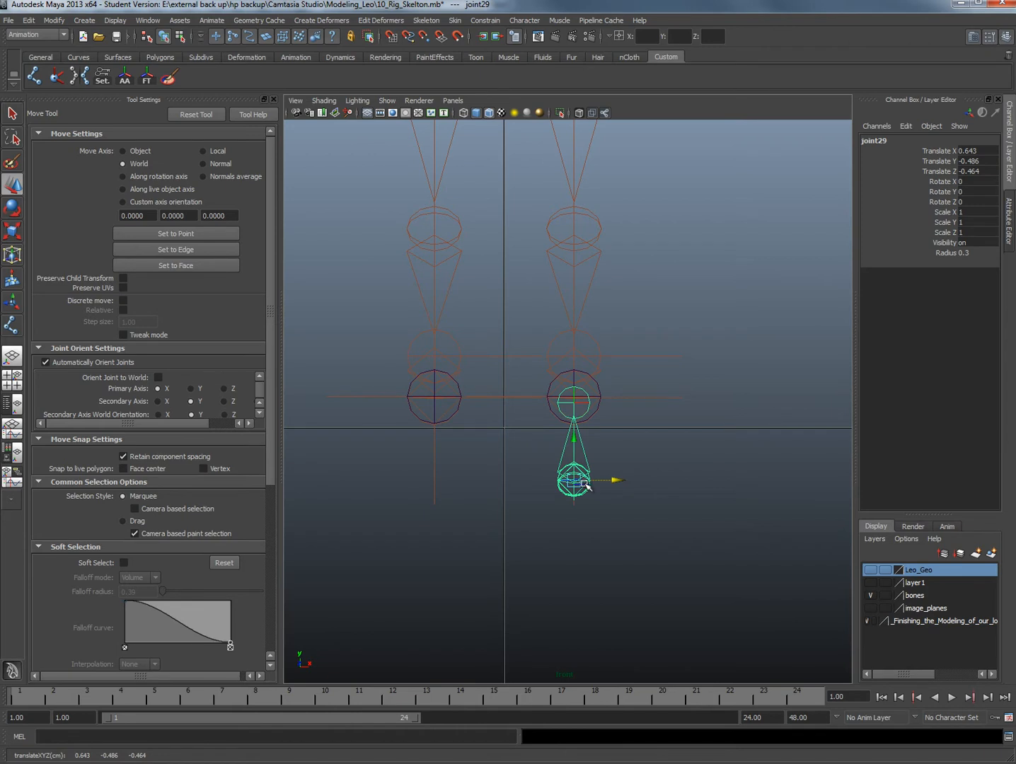
Duplicate the reverse-foot chain and move the copy under the opposite leg at Translate X -0.643
key("ctrl+d")
left_click_drag(616, 481, 478, 465)
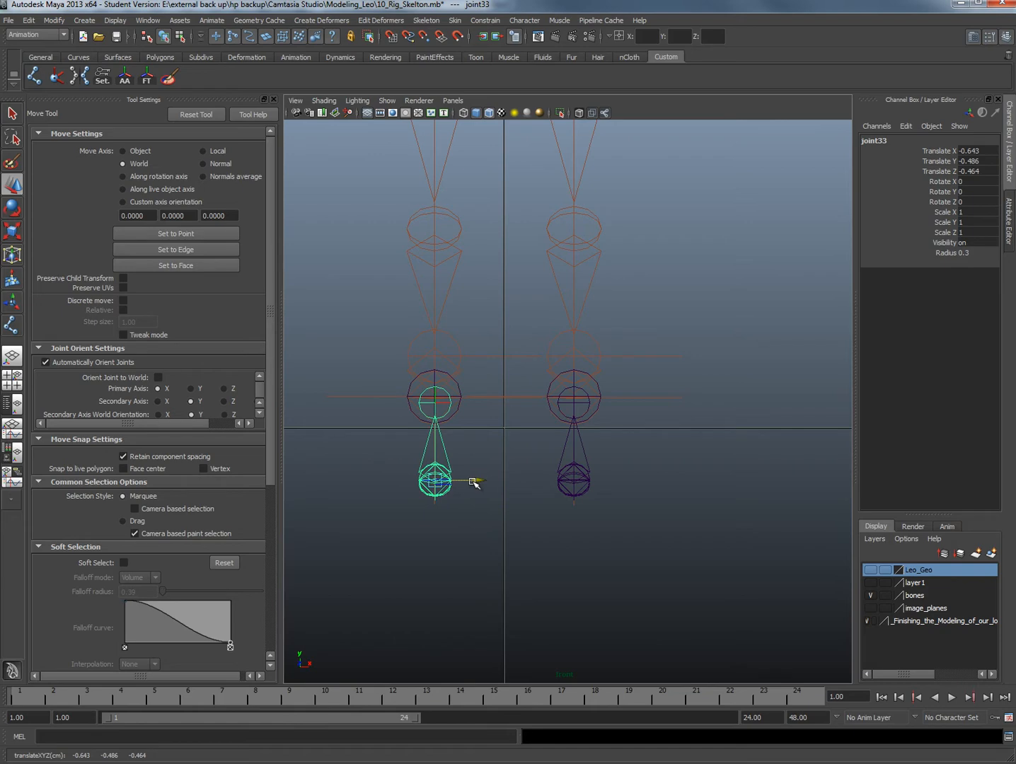
left_click_drag(472, 481, 474, 481)
Parent the toe-tip IK handle of the leg at positive X to the toe joint of the reverse-foot chain beneath it
key("space")
left_click_drag(605, 449, 431, 406)
left_click_drag(334, 339, 388, 508)
left_click_drag(479, 455, 457, 333, "alt")
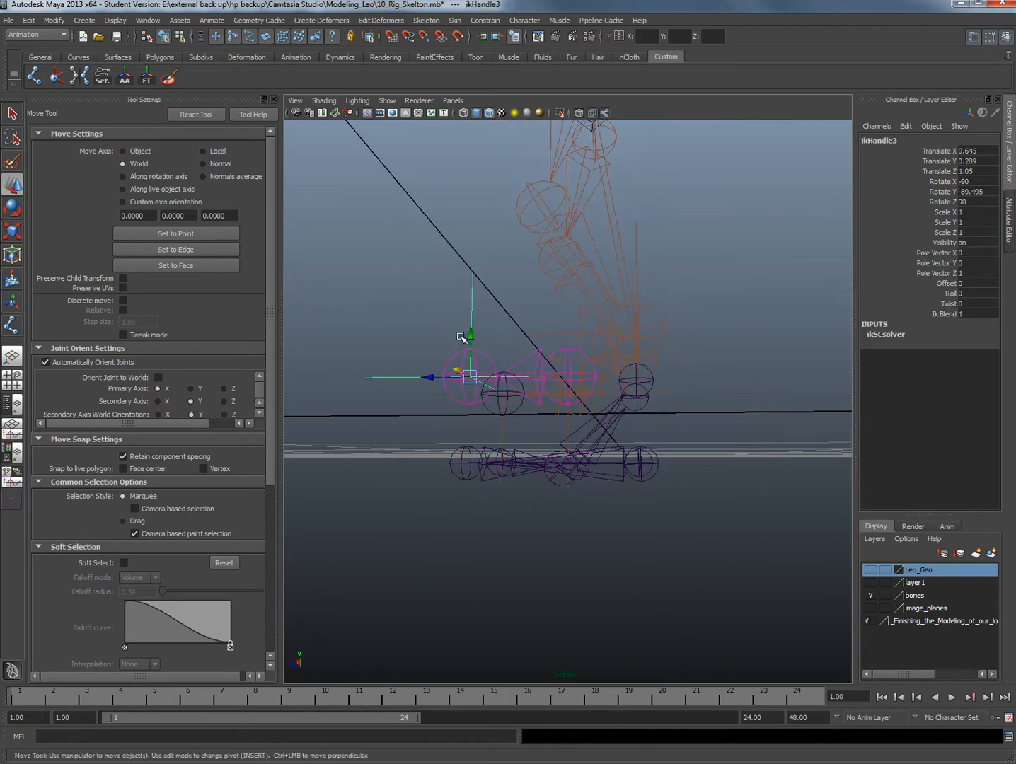
left_click_drag(437, 382, 447, 411, "alt")
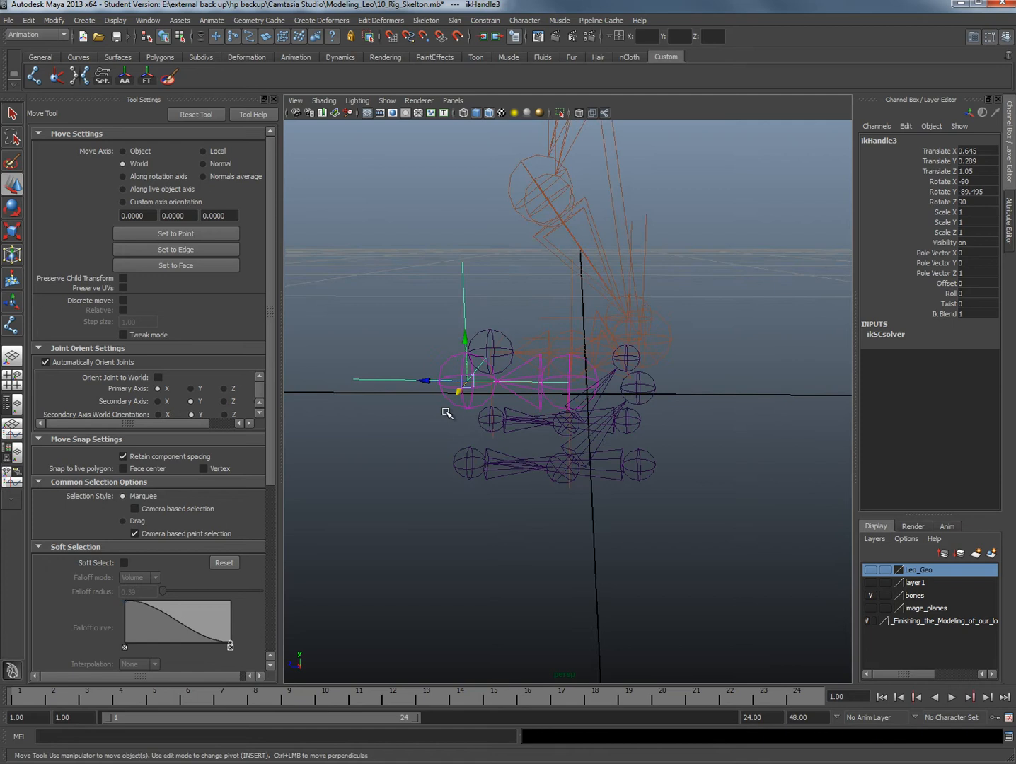
left_click(468, 449)
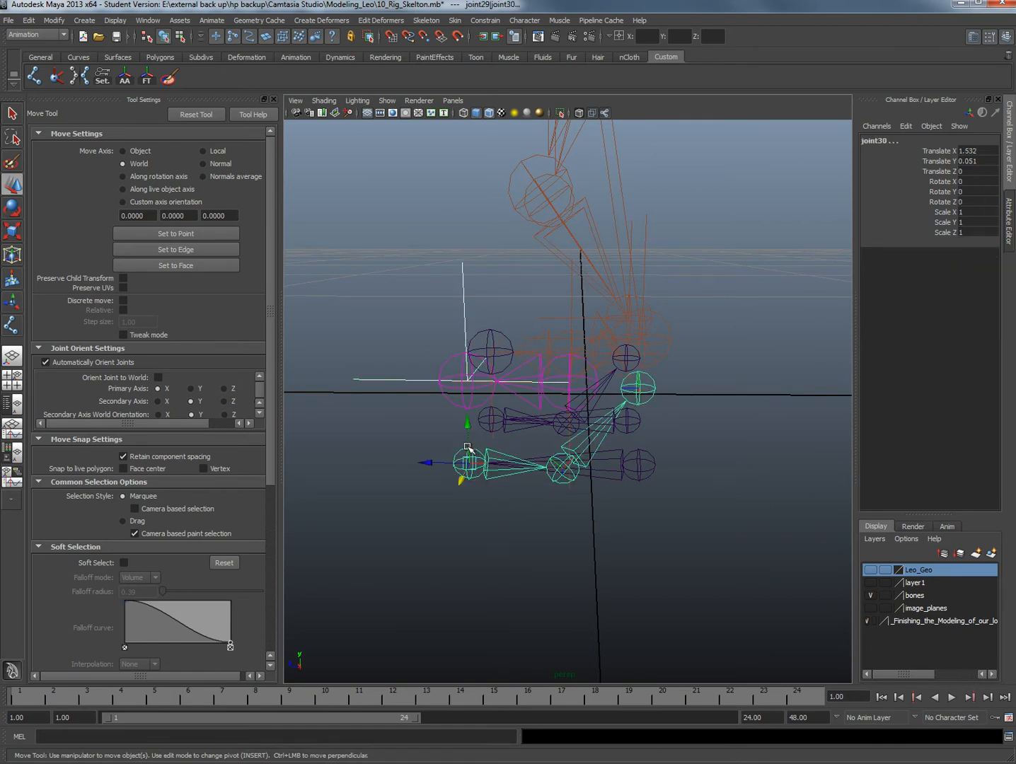
left_click(650, 464)
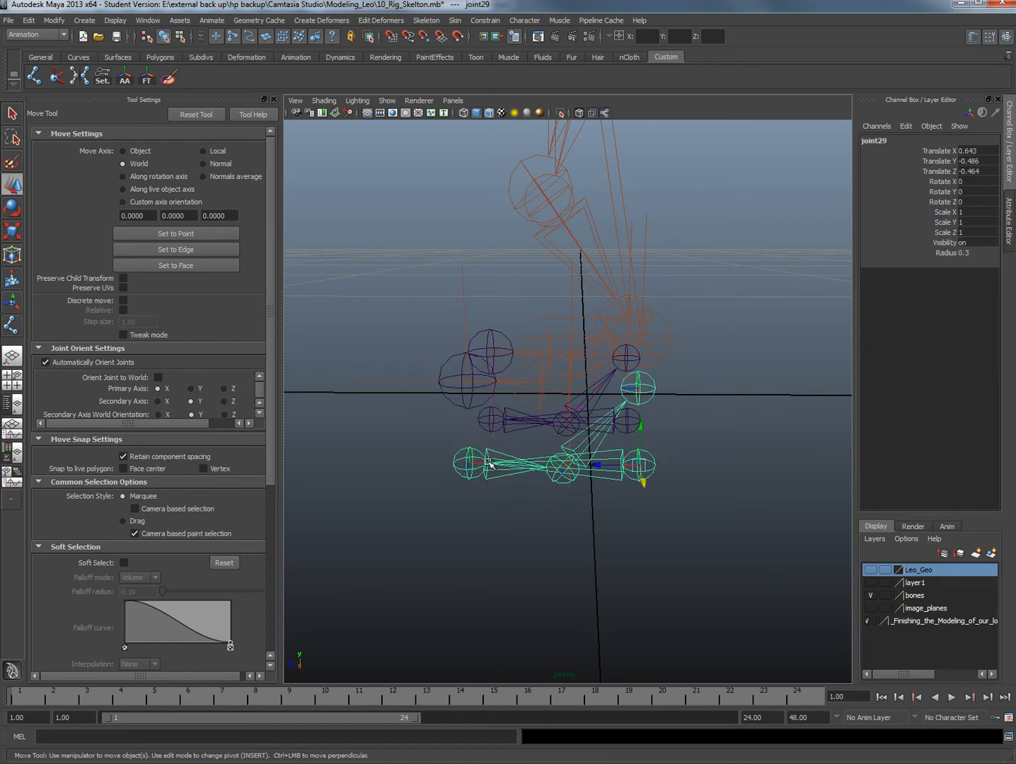
left_click_drag(393, 415, 394, 421)
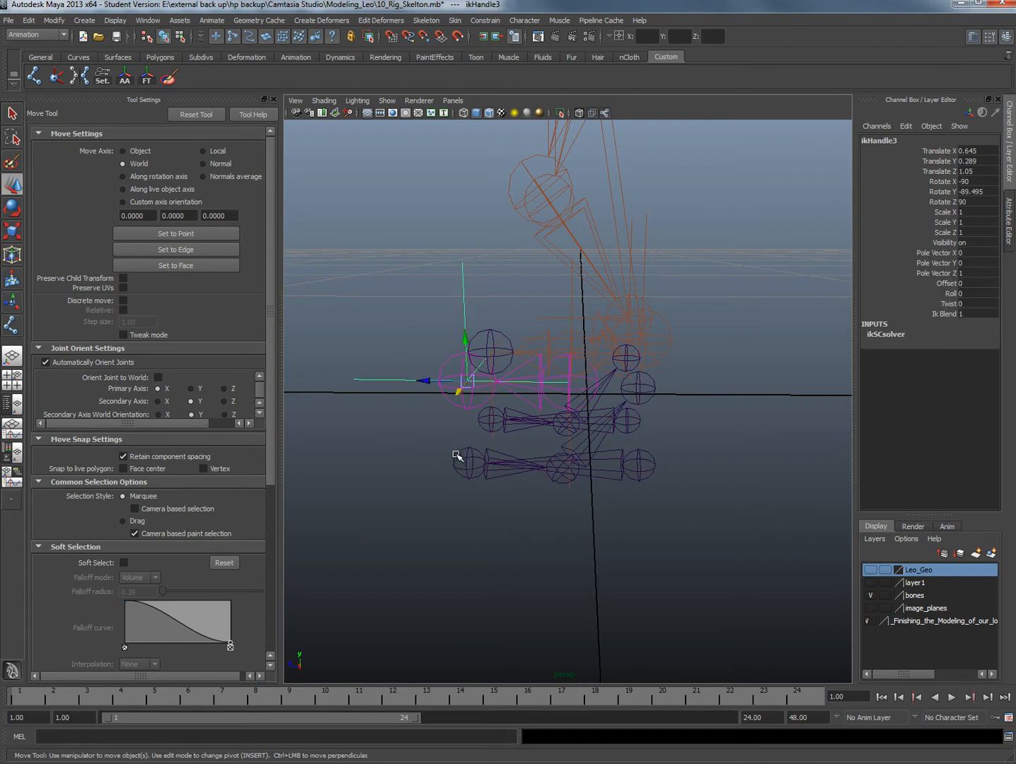
left_click(457, 455)
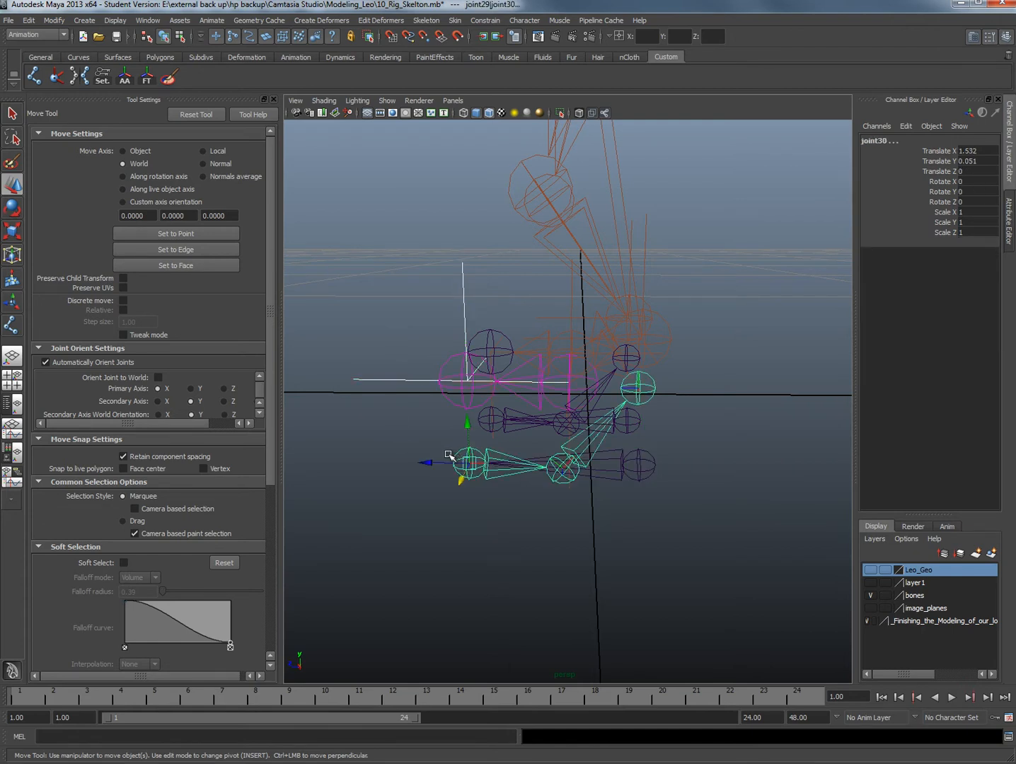
key("p")
left_click(637, 517)
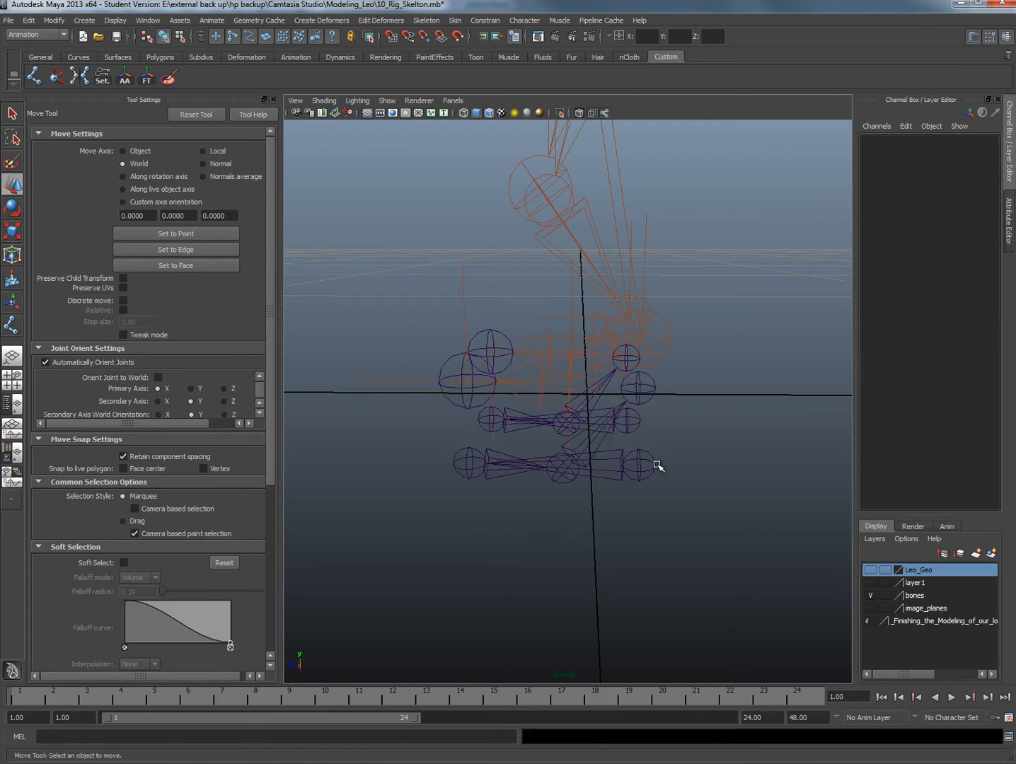
Test the toe connection by raising the heel root joint of the positive-X reverse-foot chain, and undo the move
left_click(641, 422)
left_click_drag(641, 423, 644, 390)
key("ctrl+z")
Parent the ball IK handle of the positive-X leg to the ball joint of its reverse-foot chain
left_click_drag(552, 370, 552, 424, "alt")
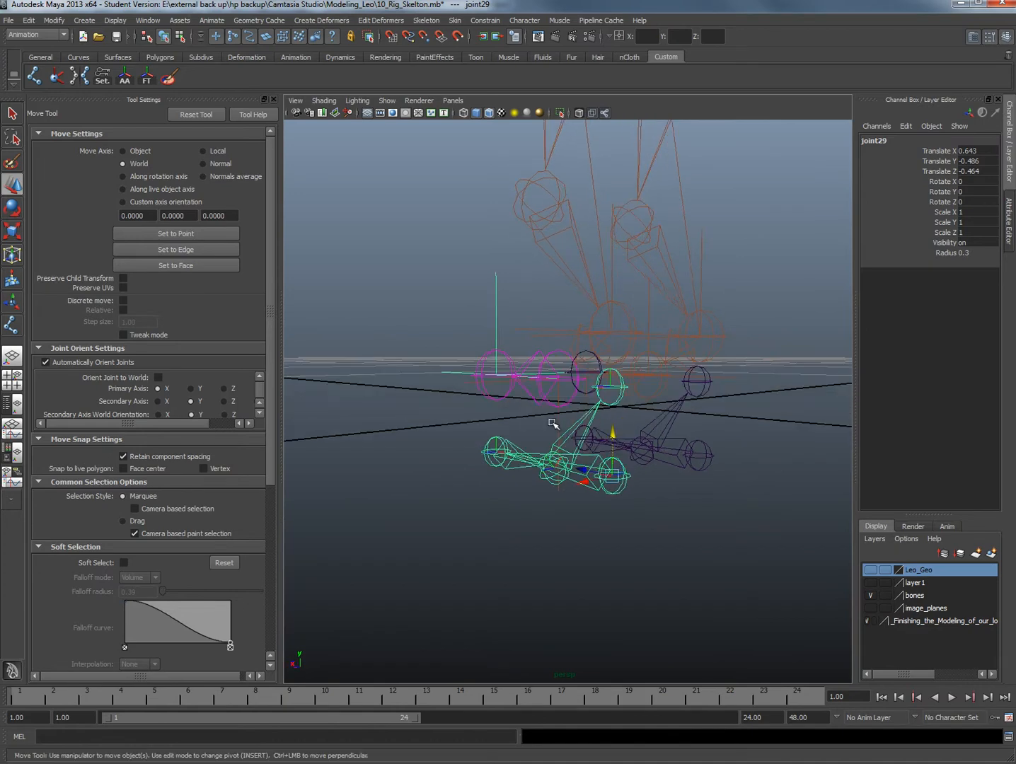
left_click(557, 422)
left_click_drag(562, 361, 581, 502, "alt")
left_click(580, 497)
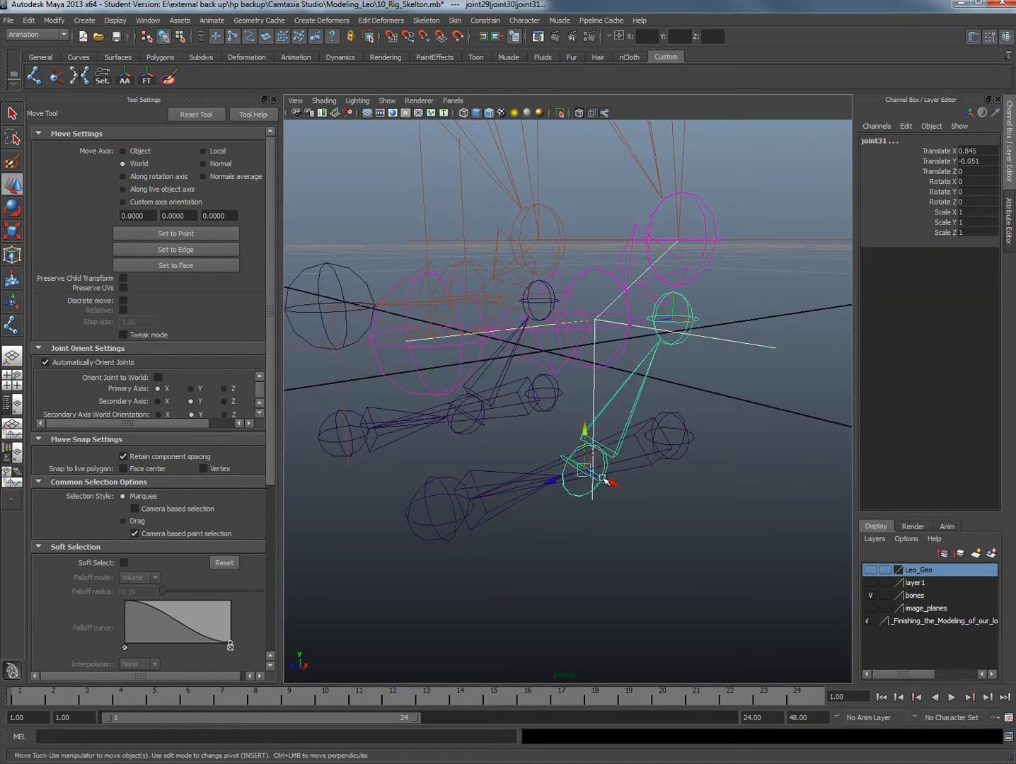
left_click_drag(603, 478, 591, 477, "alt")
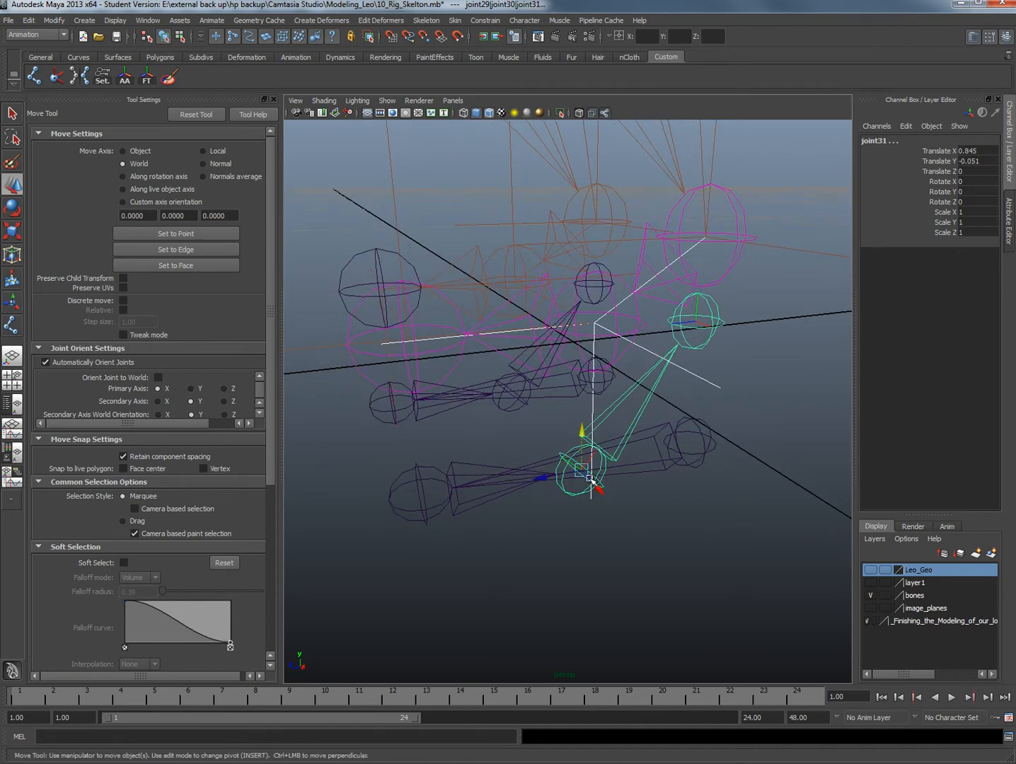
key("p")
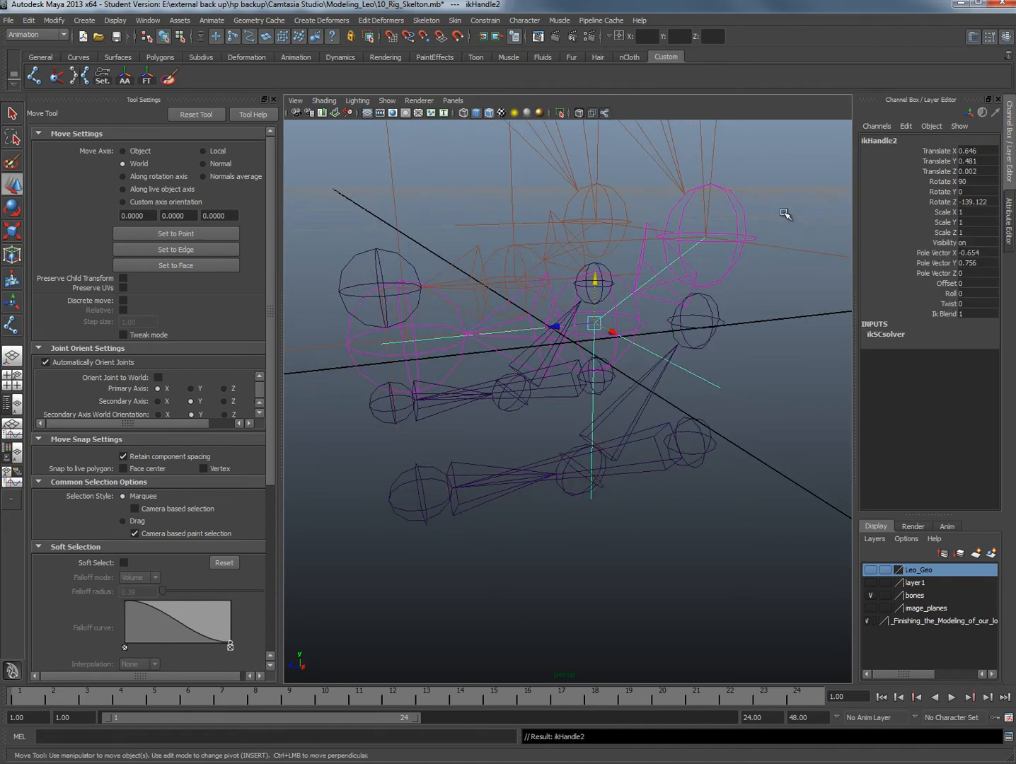
Parent the ankle IK handle of the positive-X leg to the ankle joint at the end of its reverse-foot chain
left_click(707, 238)
middle_click_drag(750, 326, 690, 354, "alt")
right_click_drag(690, 354, 610, 352, "alt")
left_click_drag(610, 352, 654, 336, "alt")
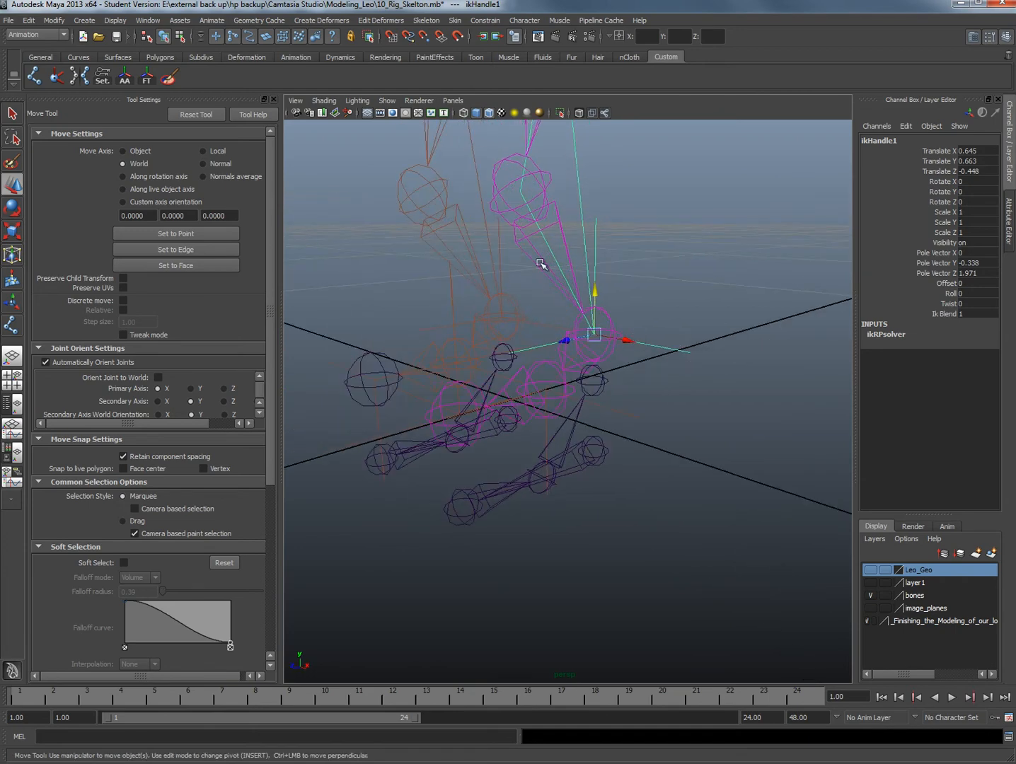
left_click_drag(592, 315, 616, 347, "alt")
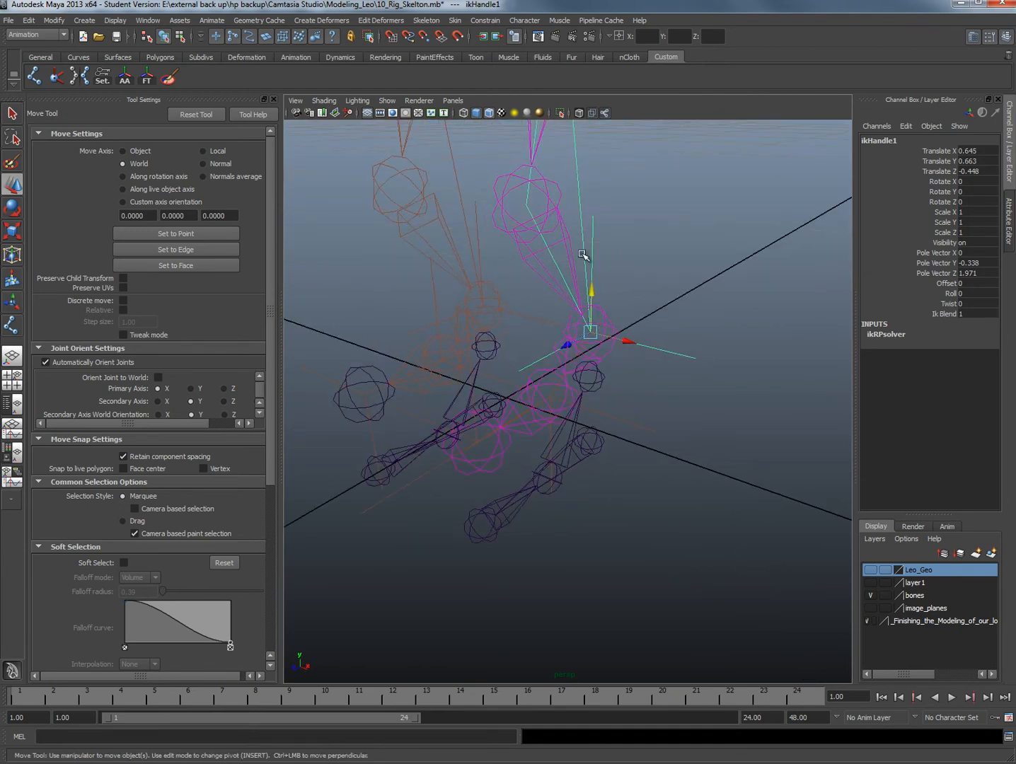
left_click_drag(629, 416, 646, 347, "alt")
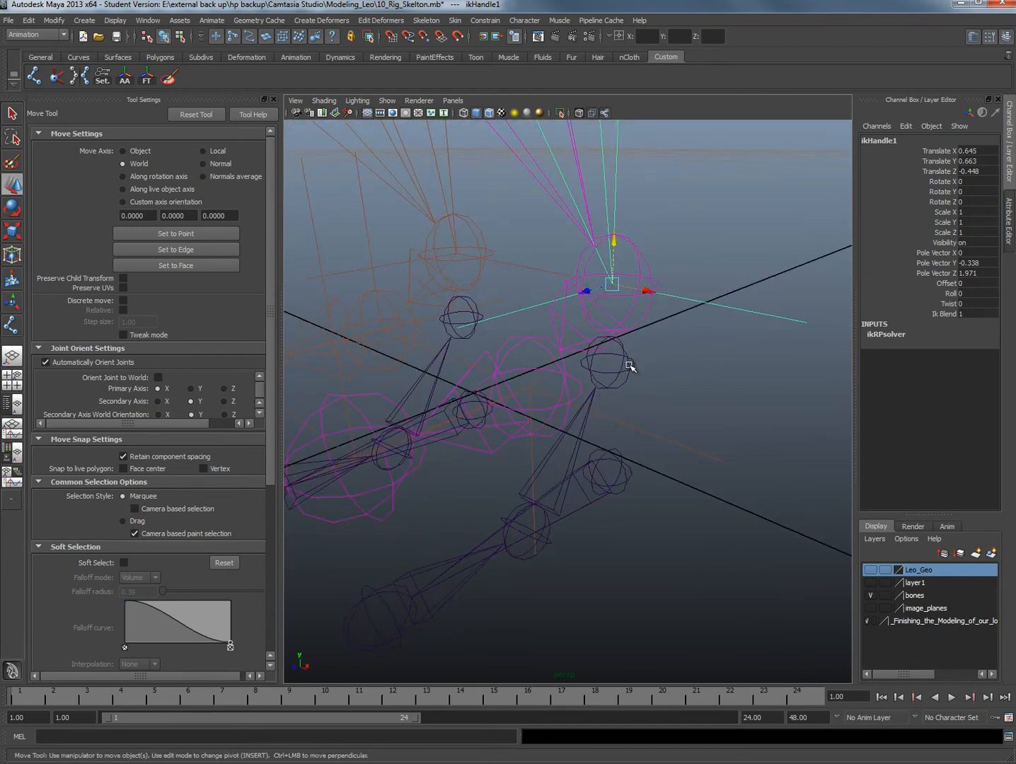
left_click(630, 364)
key("p")
Test all three foot connections by raising the heel root joint to about Translate Y 1.4, and undo the move
left_click(632, 461)
left_click(626, 467)
left_click_drag(625, 469, 563, 482, "alt")
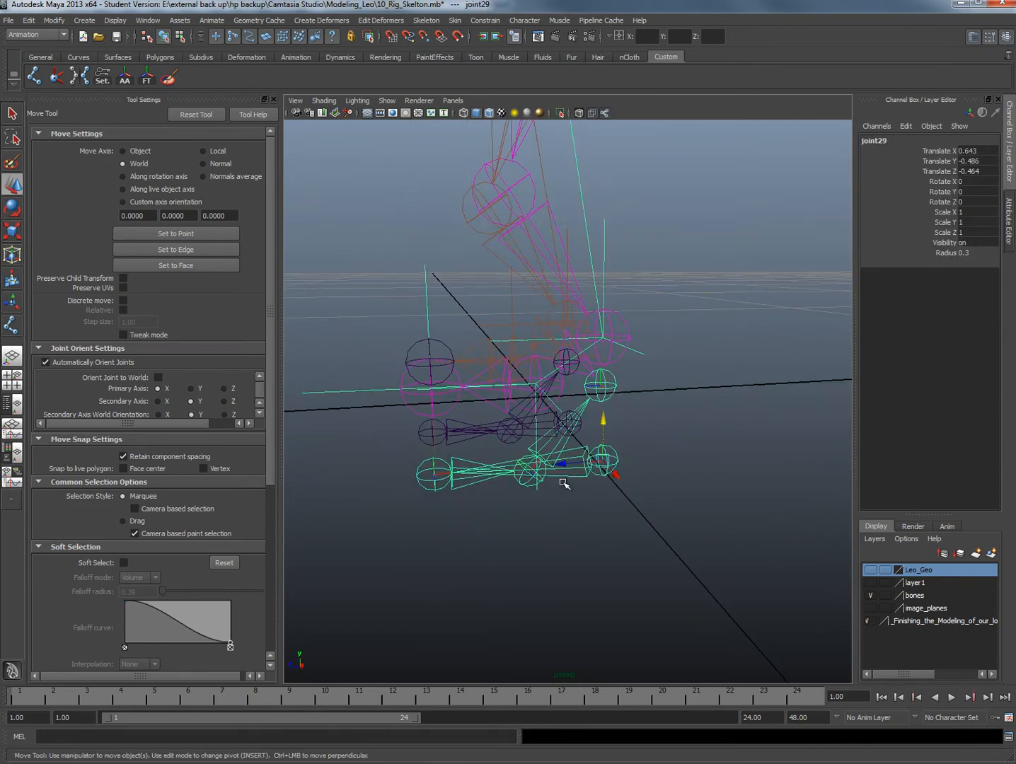
left_click_drag(608, 426, 598, 383)
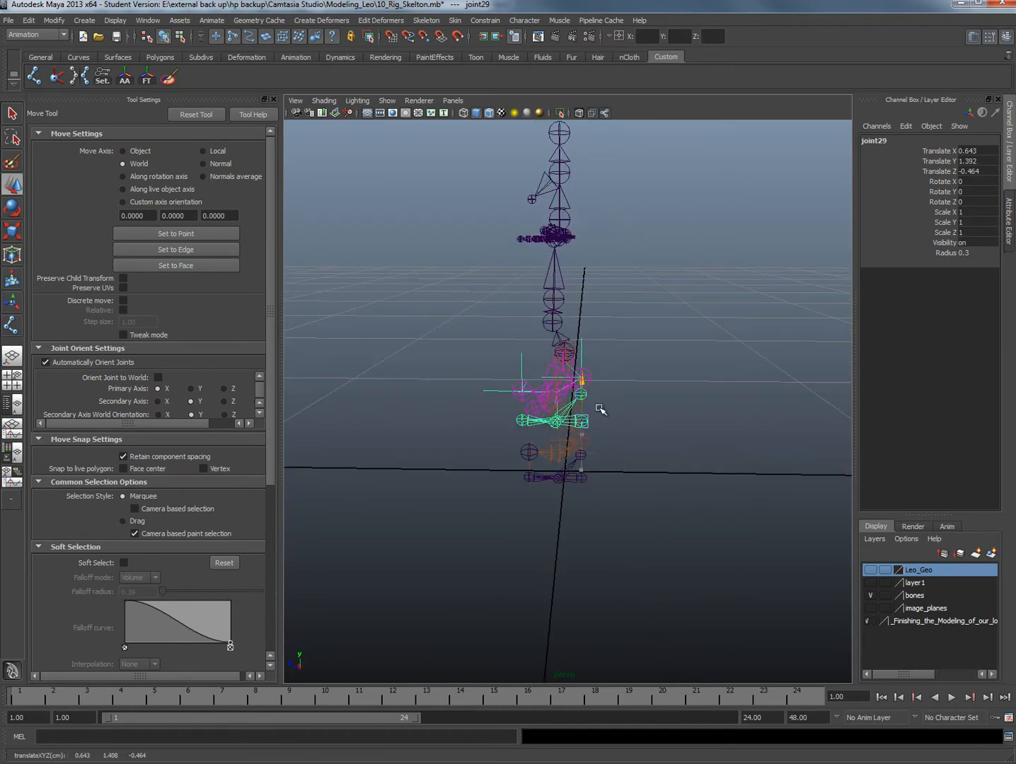
key("ctrl+z")
Test how the legs follow by moving the skeleton's Root1 joint vertically, and undo the move
left_click_drag(622, 443, 574, 365, "alt")
left_click(561, 333)
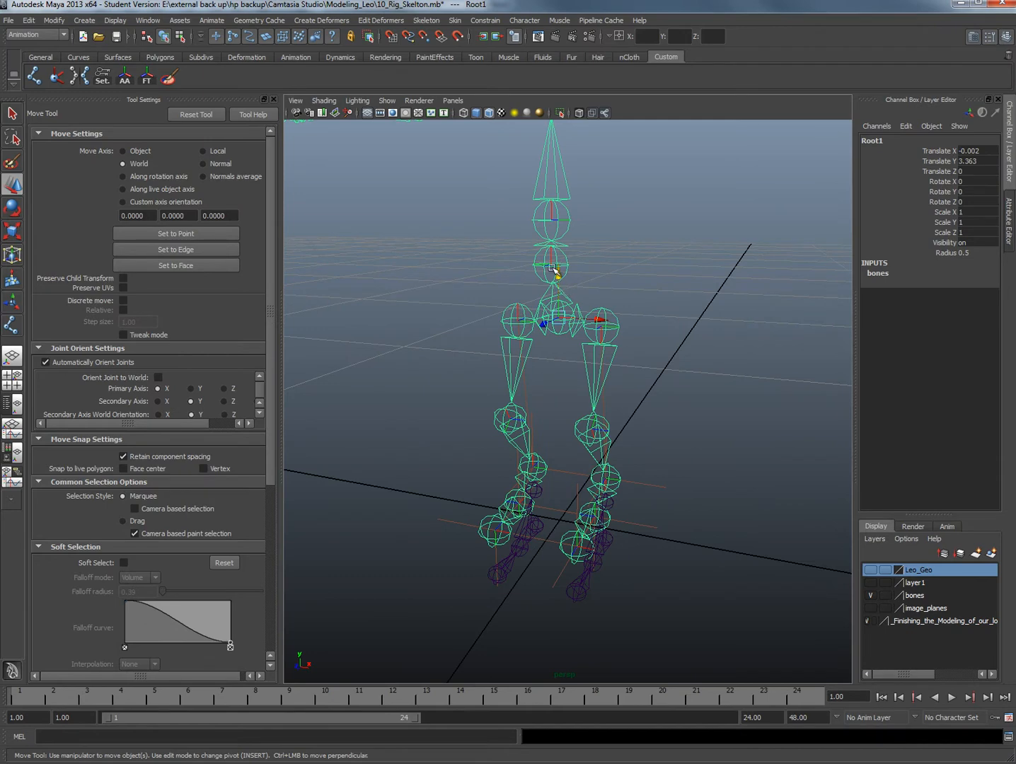
mouse_move(554, 269)
left_mouse_down()
mouse_move(553, 335)
mouse_move(556, 250)
left_mouse_up()
key("ctrl+z")
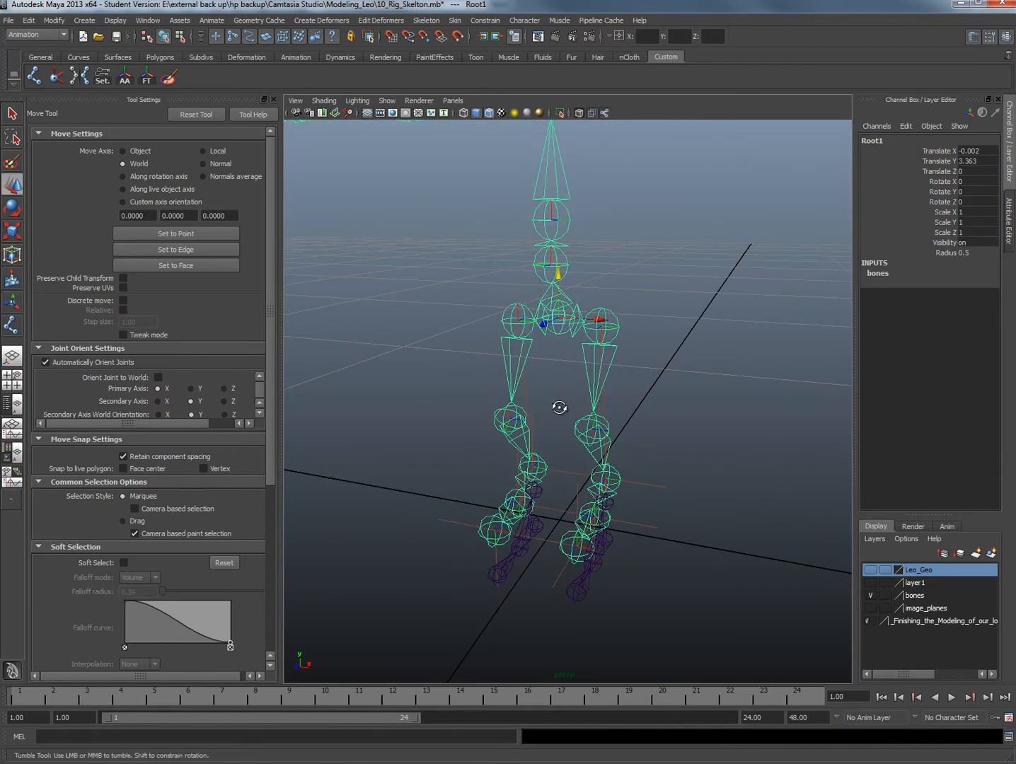
Parent the ankle IK handle of the negative-X leg to the ankle joint of the duplicated reverse-foot chain
left_click_drag(559, 408, 544, 408, "alt")
middle_click_drag(543, 408, 607, 301, "alt")
scroll(608, 303, "up", 5)
left_click_drag(612, 351, 660, 288, "alt")
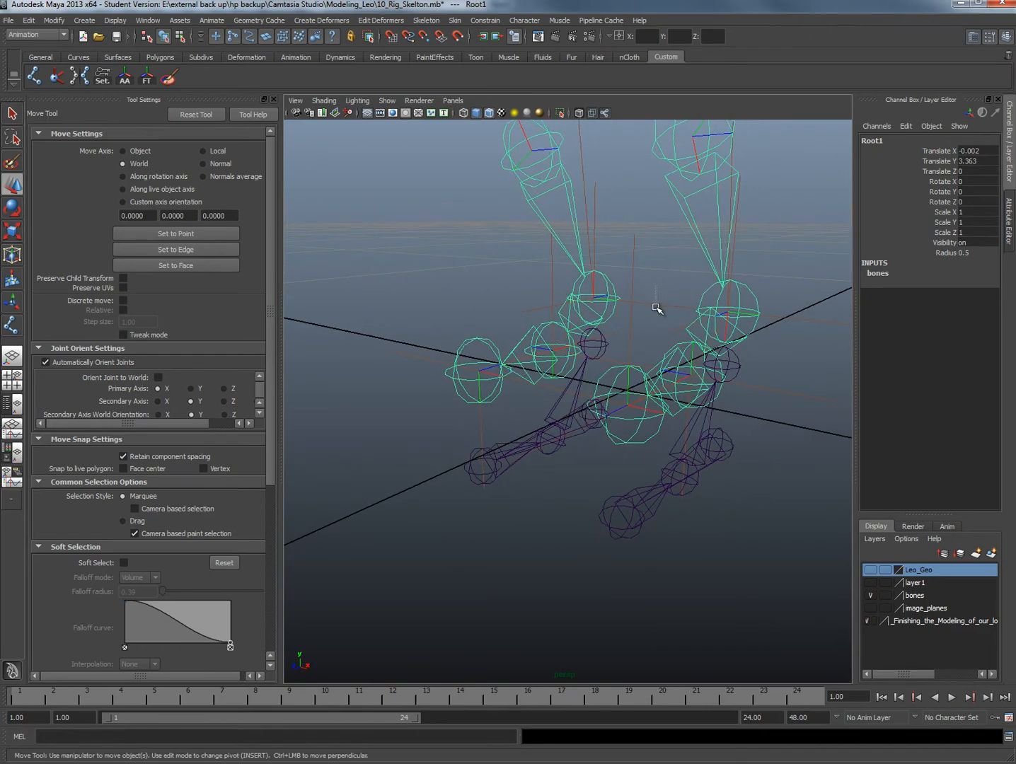
left_click(592, 300)
left_click_drag(585, 306, 608, 276, "alt")
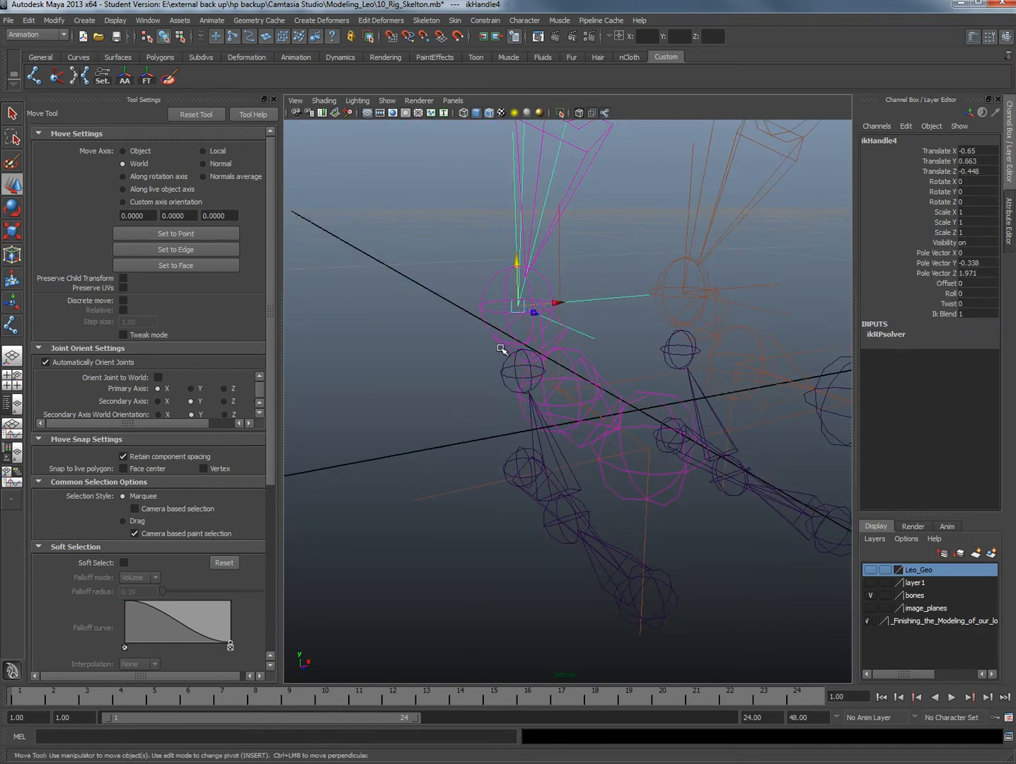
left_click_drag(501, 349, 556, 381, "alt")
left_click(555, 383)
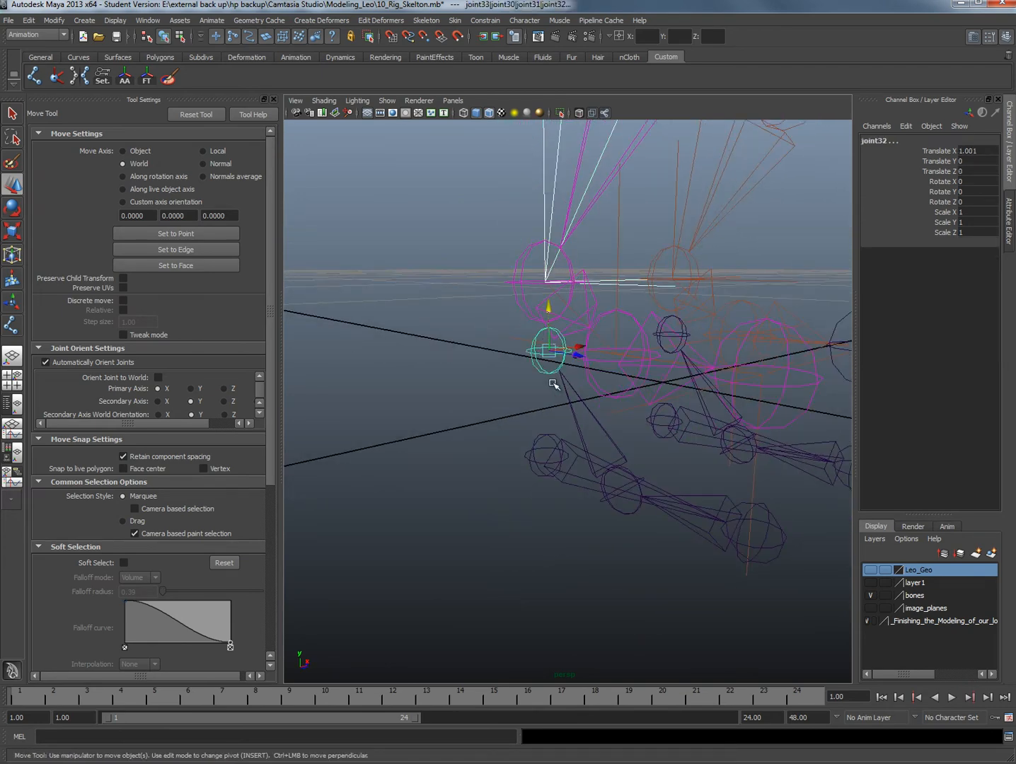
key("ctrl+z")
Parent the ball IK handle of the negative-X leg to the ball joint of the duplicated reverse-foot chain
left_click_drag(646, 367, 633, 304, "alt")
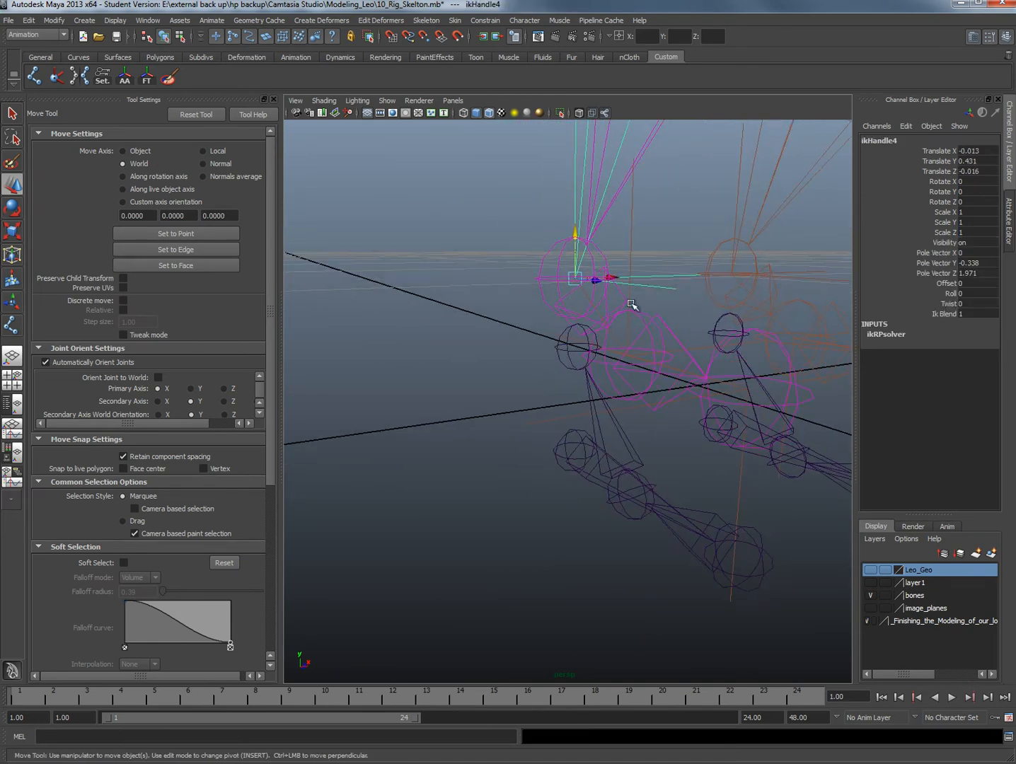
left_click_drag(642, 210, 612, 481, "alt")
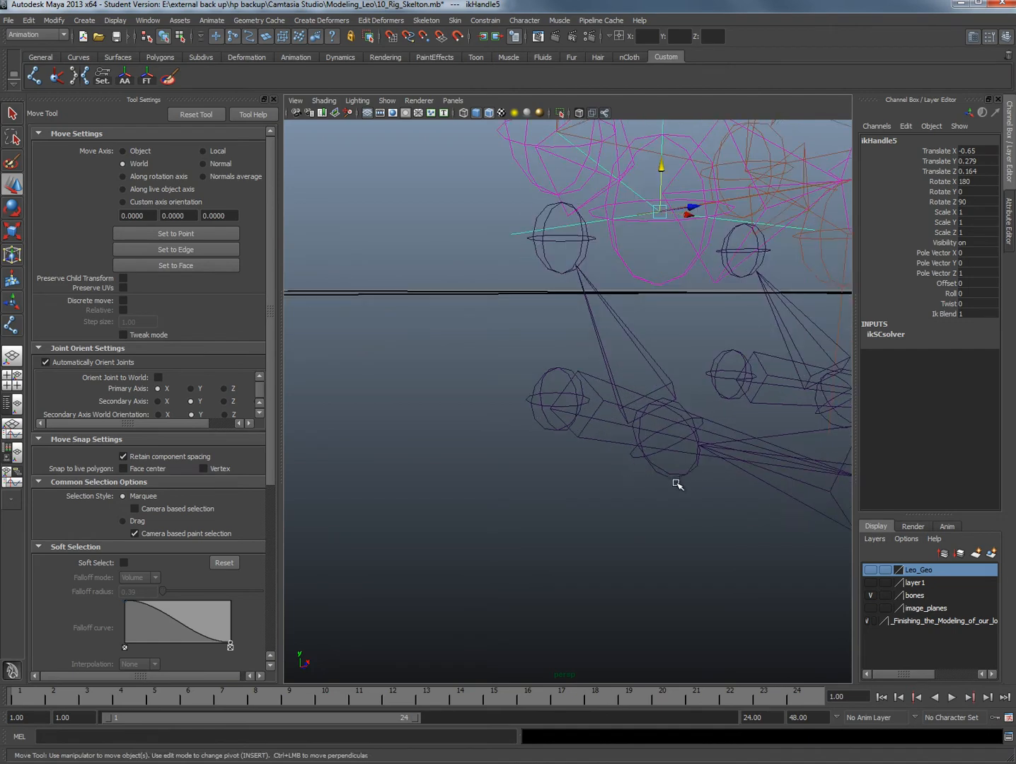
left_click(678, 475)
key("ctrl+z")
Parent the toe-tip IK handle of the negative-X leg to the toe joint of the duplicated reverse-foot chain
left_click_drag(674, 460, 730, 429, "alt")
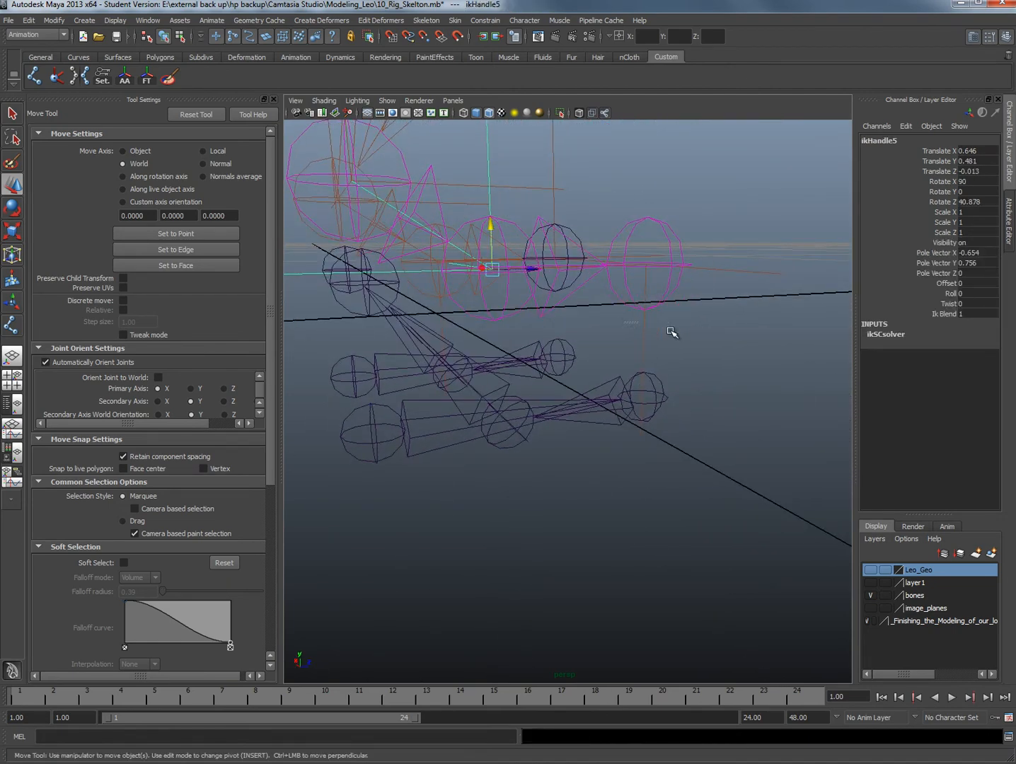
left_click(668, 351)
left_click(664, 398)
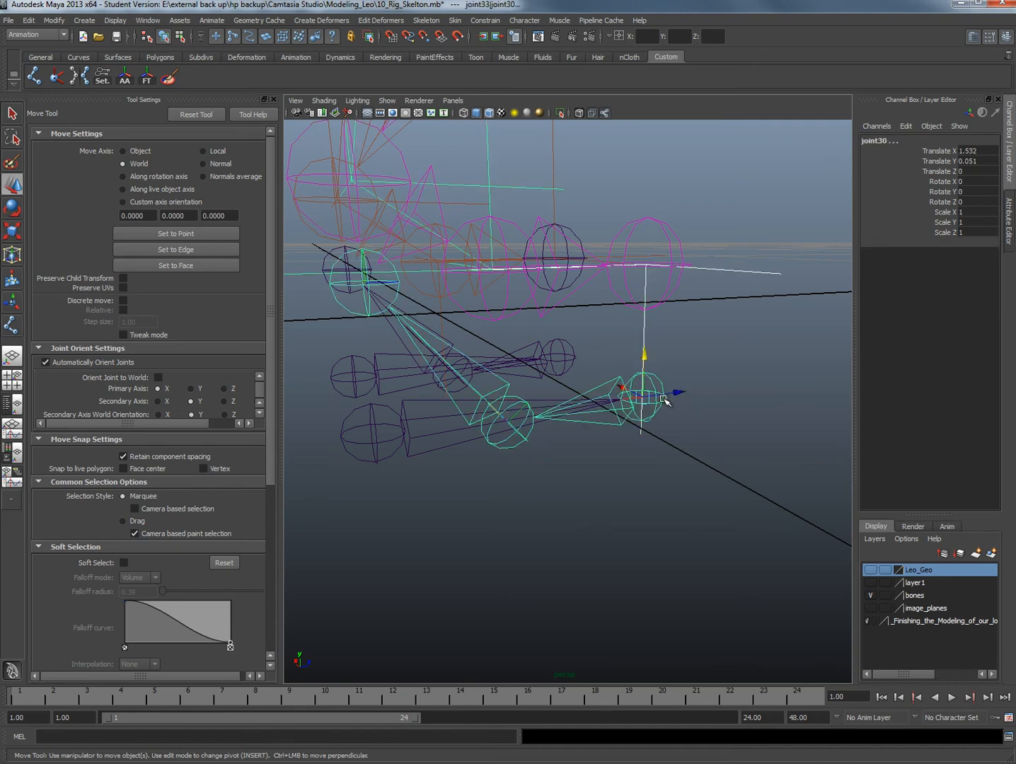
key("ctrl+z")
Test the negative-X foot by rotating the ball joint of its reverse-foot chain, and undo the rotation
left_click(520, 437)
left_click_drag(566, 431, 509, 400, "alt")
key("e")
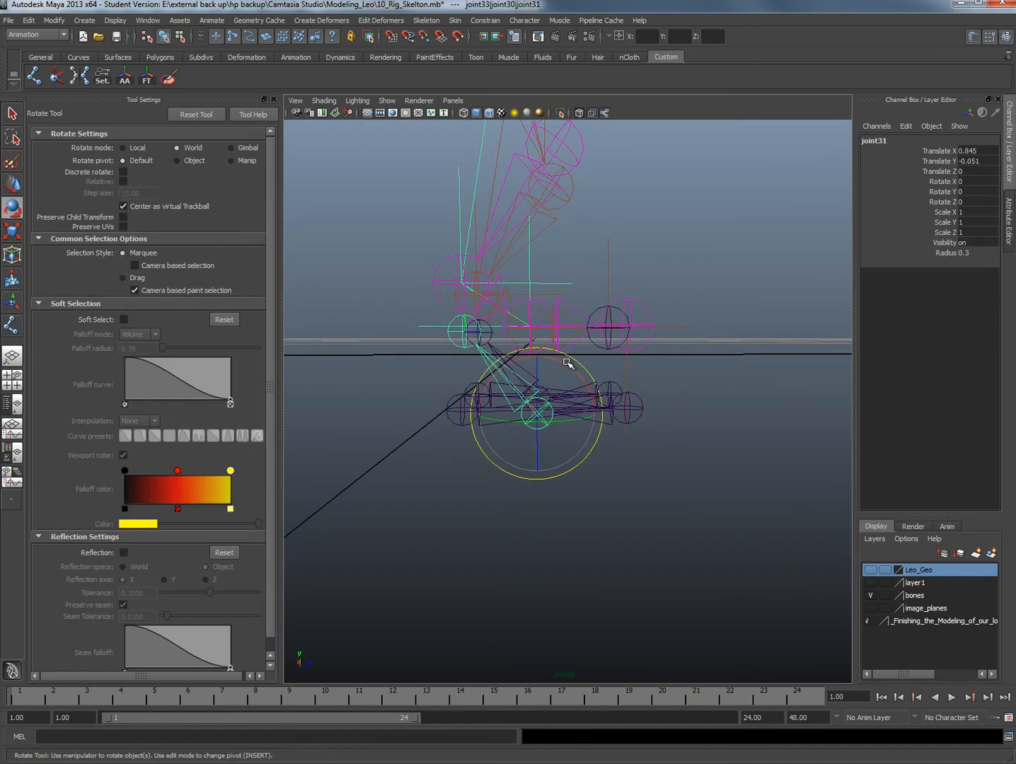
left_click_drag(567, 364, 584, 386)
key("ctrl+z")
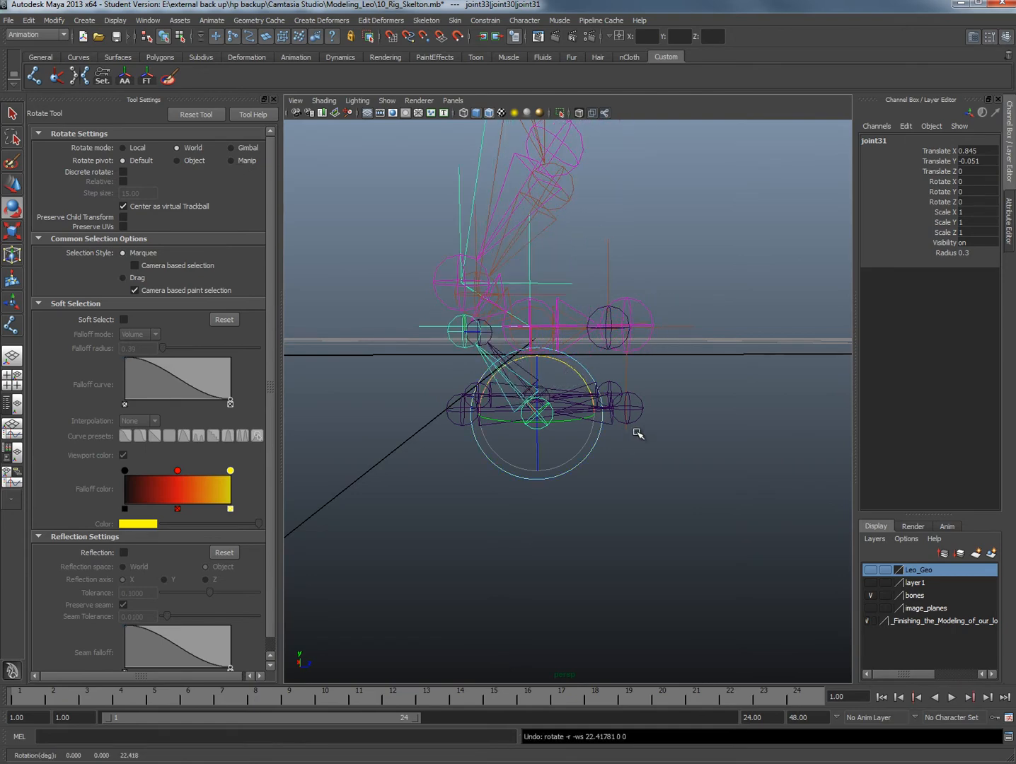
Test rotating the toe and heel joints of the negative-X reverse-foot chain, restore the pose and clear the selection
left_click(641, 412)
left_click_drag(662, 363, 677, 401)
key("ctrl+z")
left_click(463, 419)
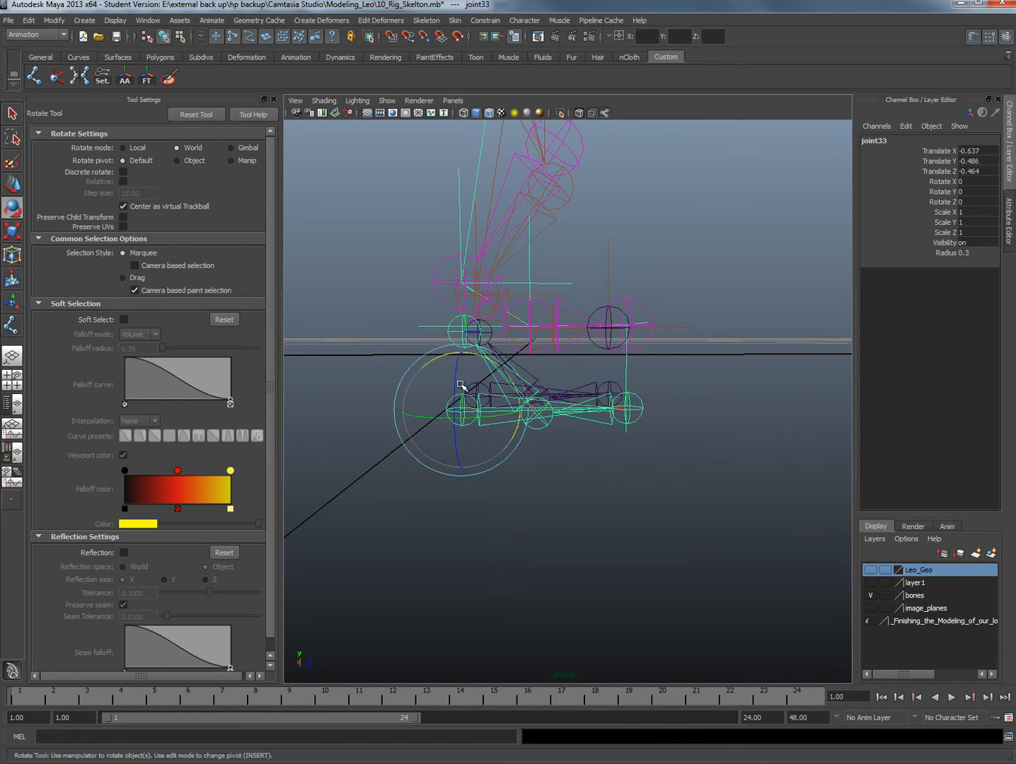
left_click_drag(451, 354, 646, 476, "alt")
left_click(640, 473)
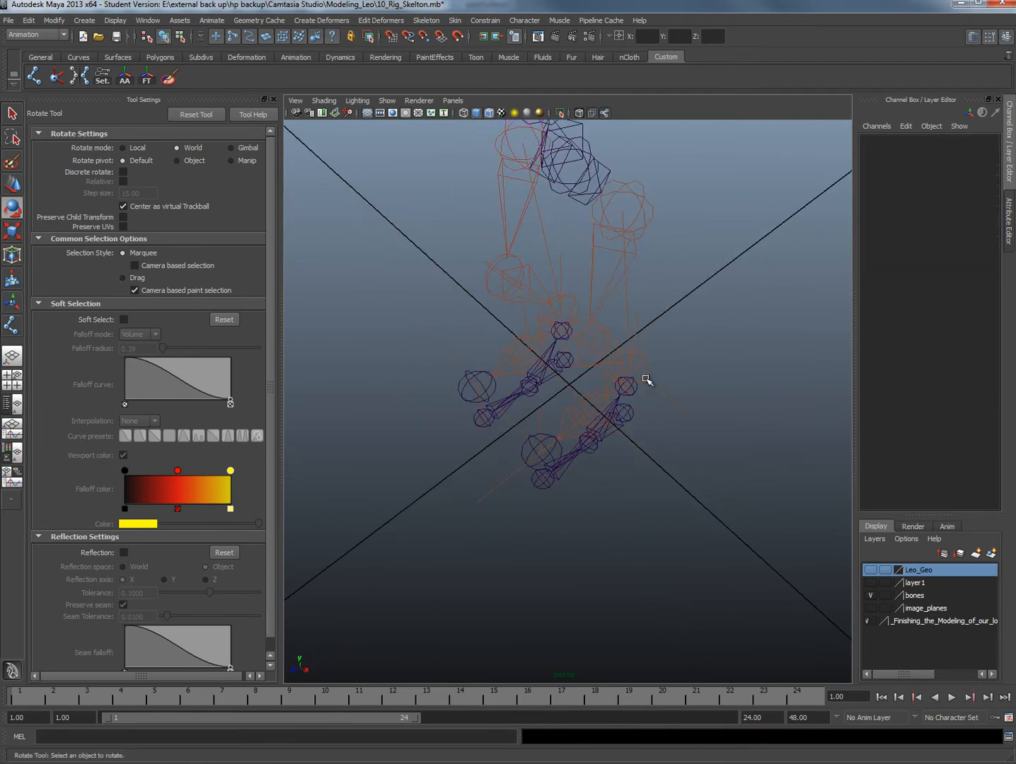
Create a NURBS circle around the positive-X foot, centred at about Translate X 0.613 and Translate Z -0.016
left_click_drag(496, 457, 532, 518, "alt")
left_click_drag(613, 389, 670, 413, "alt")
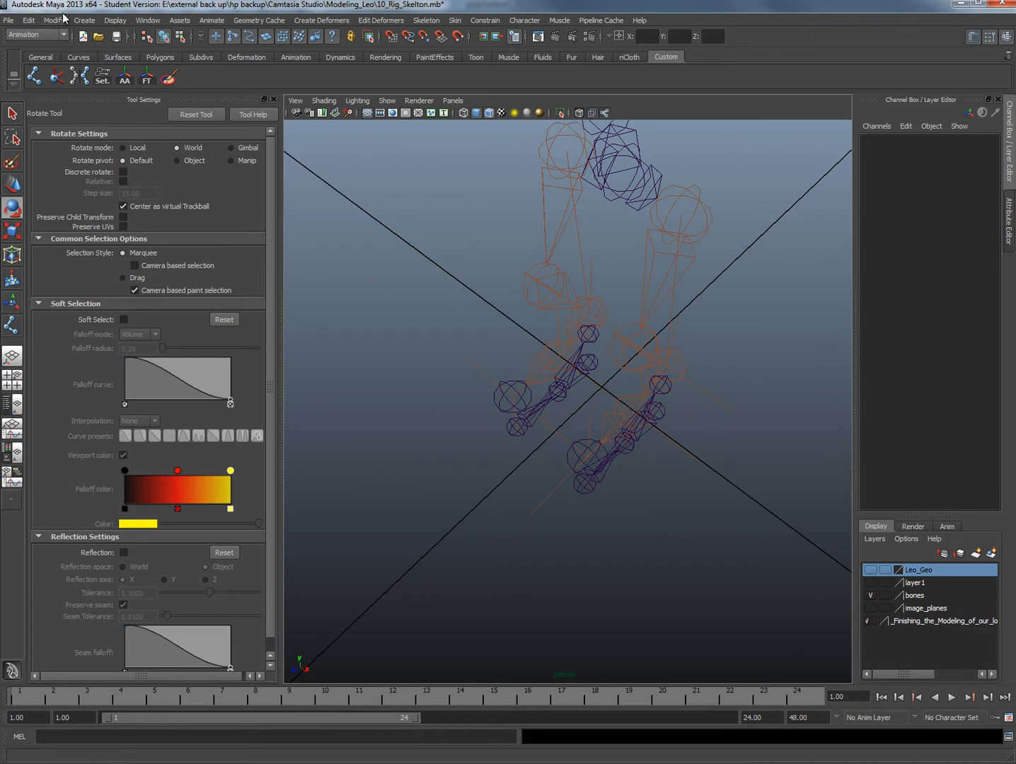
left_click(83, 20)
mouse_move(106, 39)
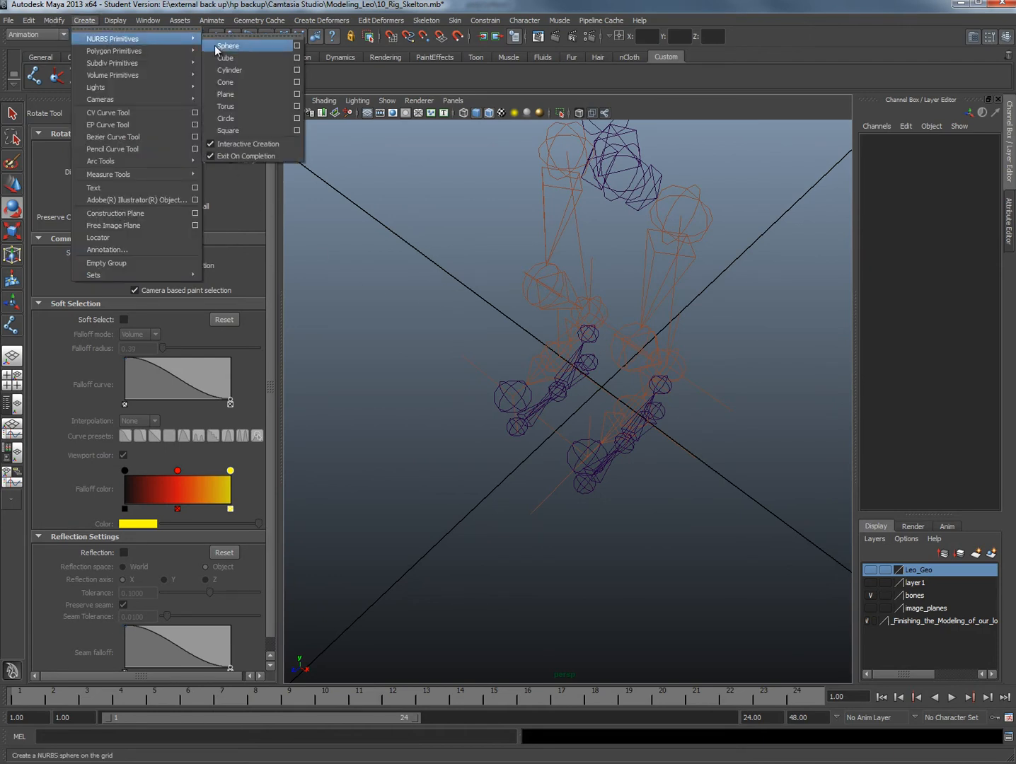
left_click(234, 118)
left_click_drag(605, 412, 679, 510, "alt")
Switch the NURBS circle around the positive-X foot to control vertex editing
key("e")
right_click(793, 509)
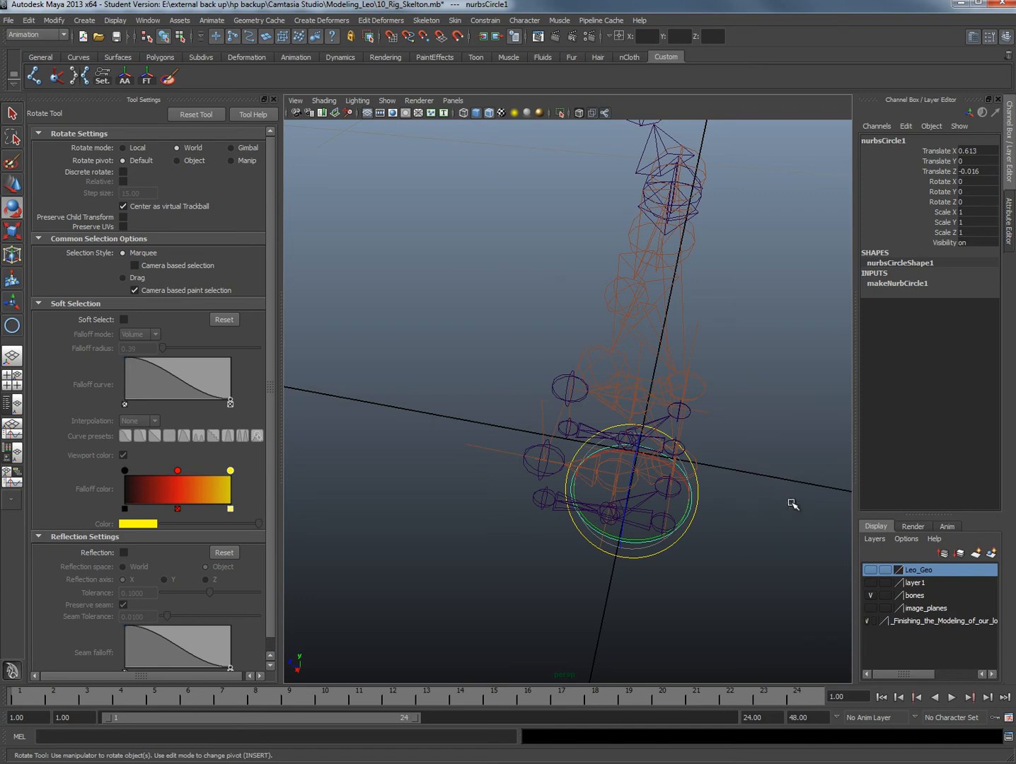
right_click(793, 504)
right_click_drag(736, 484, 672, 486)
left_click_drag(618, 495, 557, 411, "alt")
left_click_drag(595, 531, 578, 520)
key("ctrl+z")
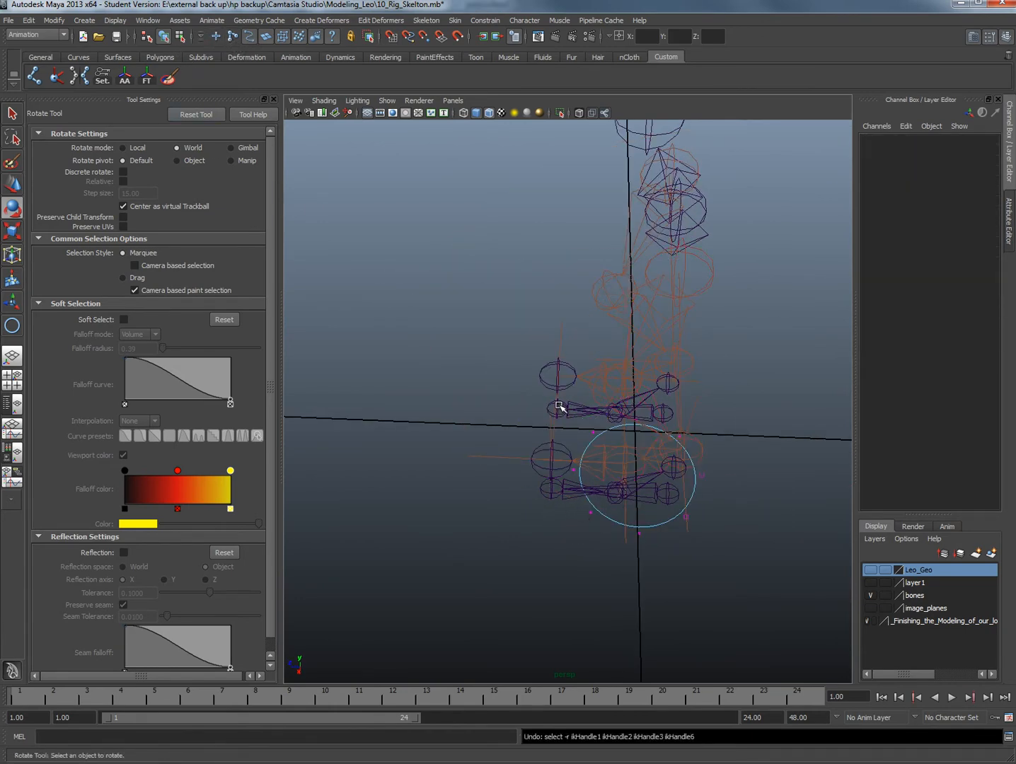
Select the circle's three front control vertices and move them forward past the toes to elongate the control curve
left_click_drag(545, 409, 596, 549)
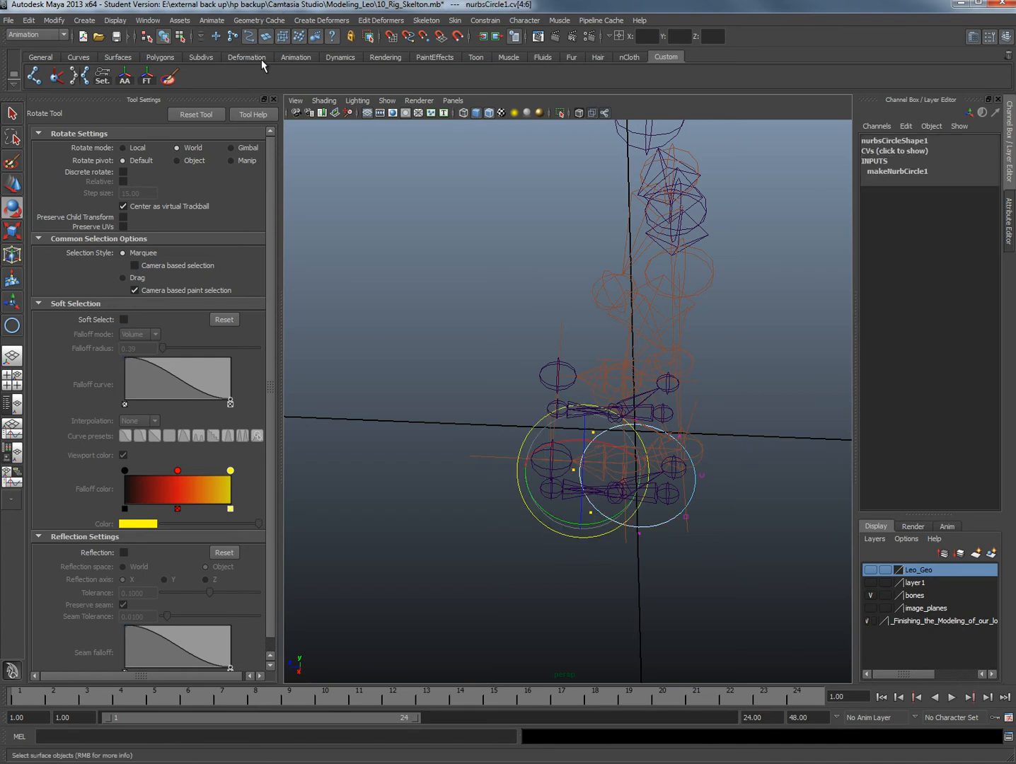
left_click_drag(567, 497, 472, 467, "alt")
key("w")
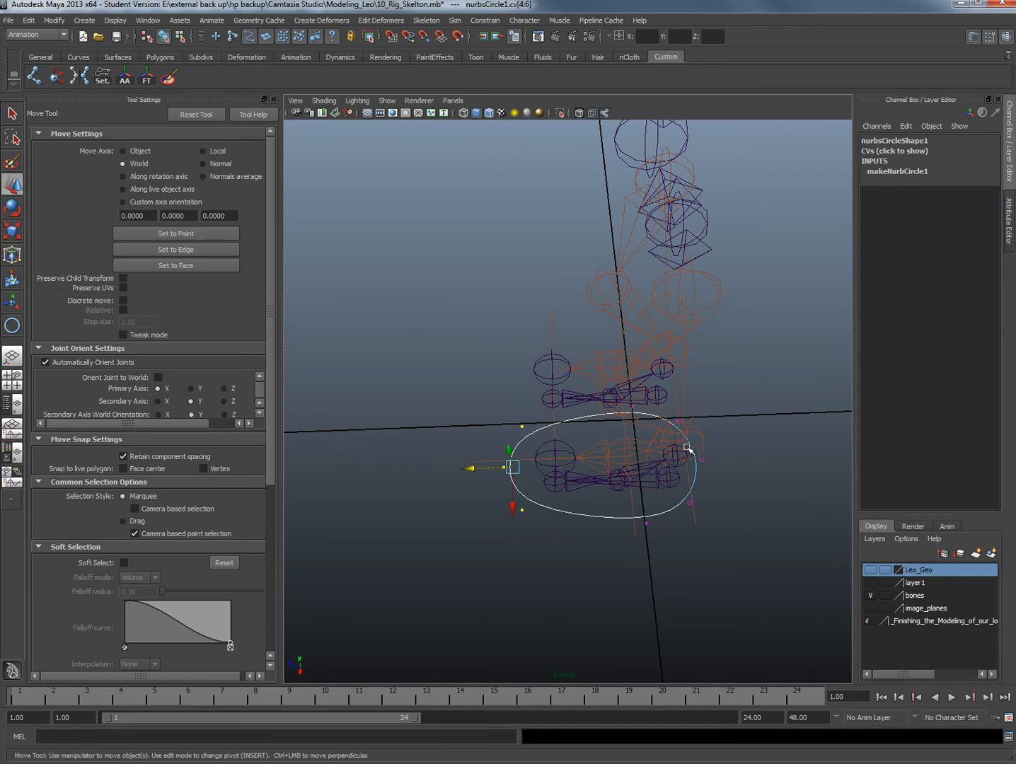
Move the inner-side control vertex of the positive-X foot's control curve inward toward the foot
left_click_drag(687, 447, 695, 506)
left_click_drag(651, 459, 677, 462)
left_click_drag(644, 464, 712, 442, "alt")
left_click(572, 395)
left_click_drag(571, 394, 635, 388, "alt")
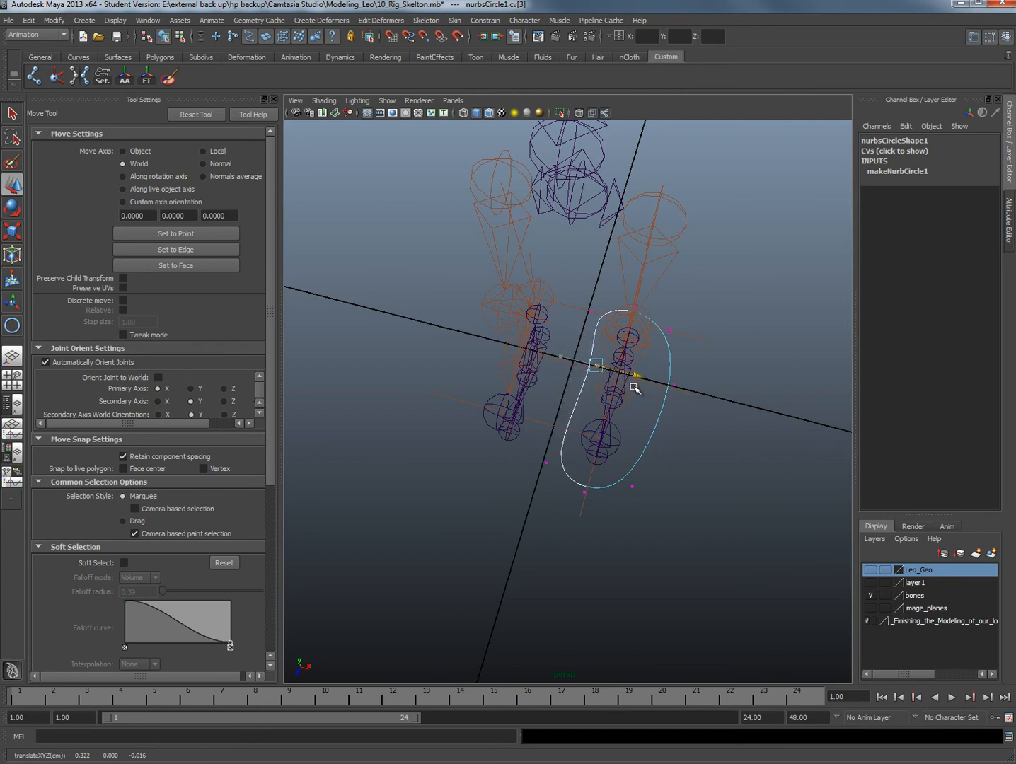
Nudge the curve's outer-side, outer-heel and front control vertices closer to the foot outline, and return to object mode
left_click(672, 386)
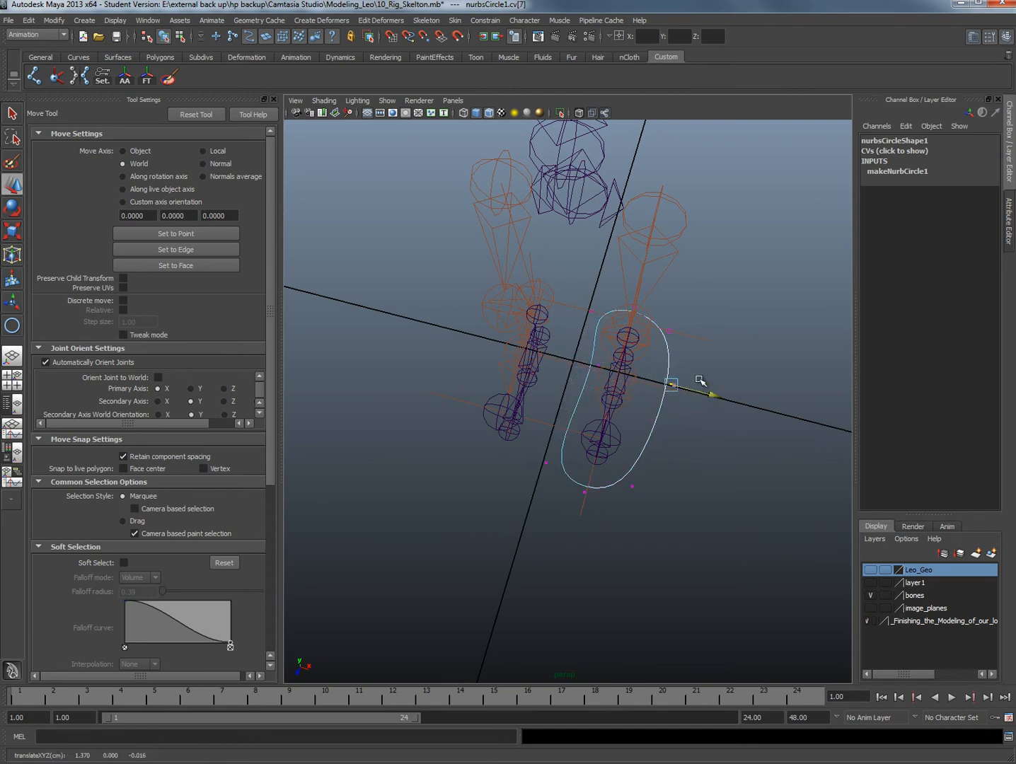
left_click(667, 333)
left_click_drag(710, 343, 703, 335)
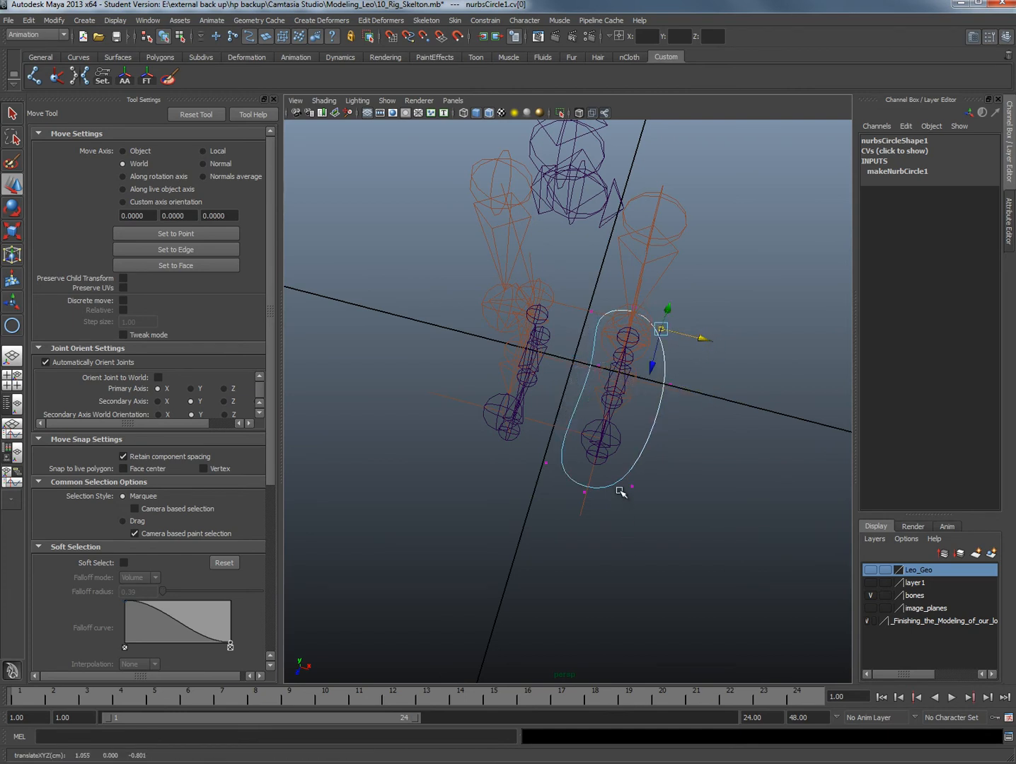
left_click(632, 488)
left_click_drag(668, 497, 614, 499)
left_click(586, 492)
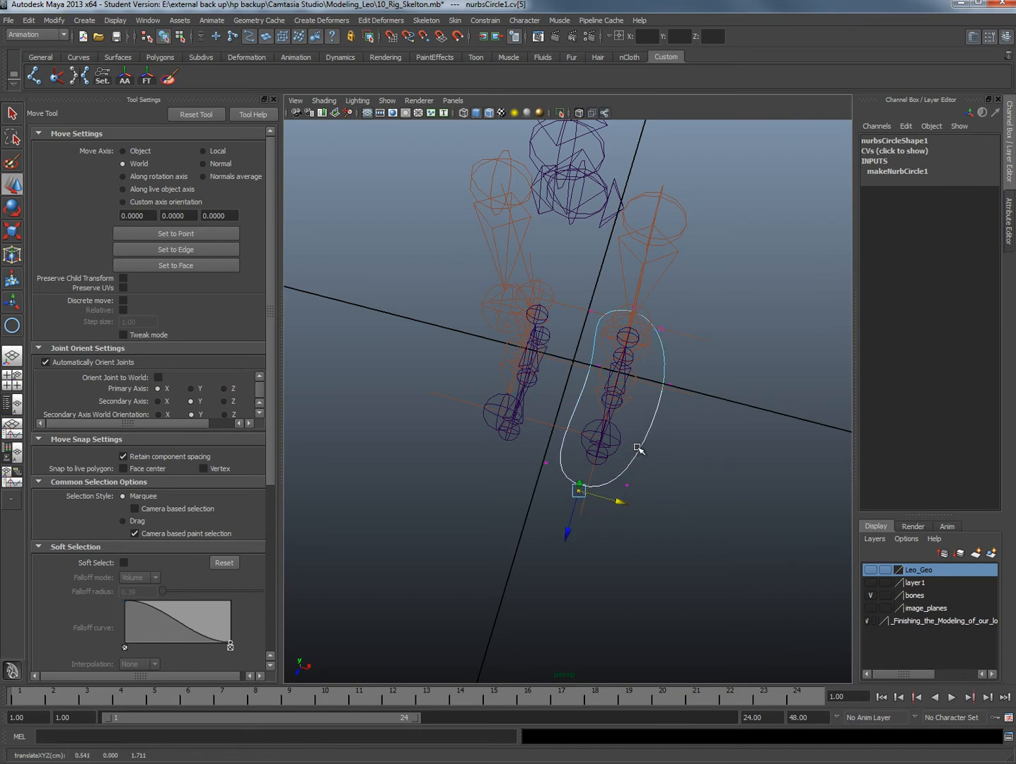
right_click_drag(637, 448, 635, 430)
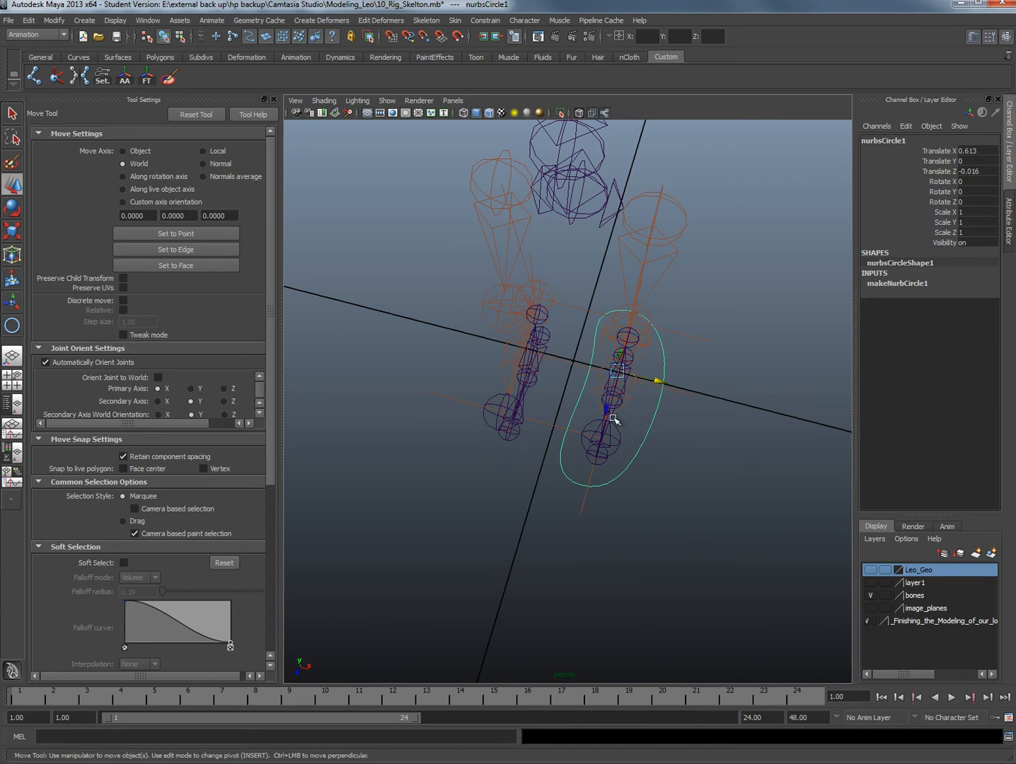
Snap the pivot of the positive-X foot's control curve to the world origin
left_click_drag(614, 419, 598, 410, "alt")
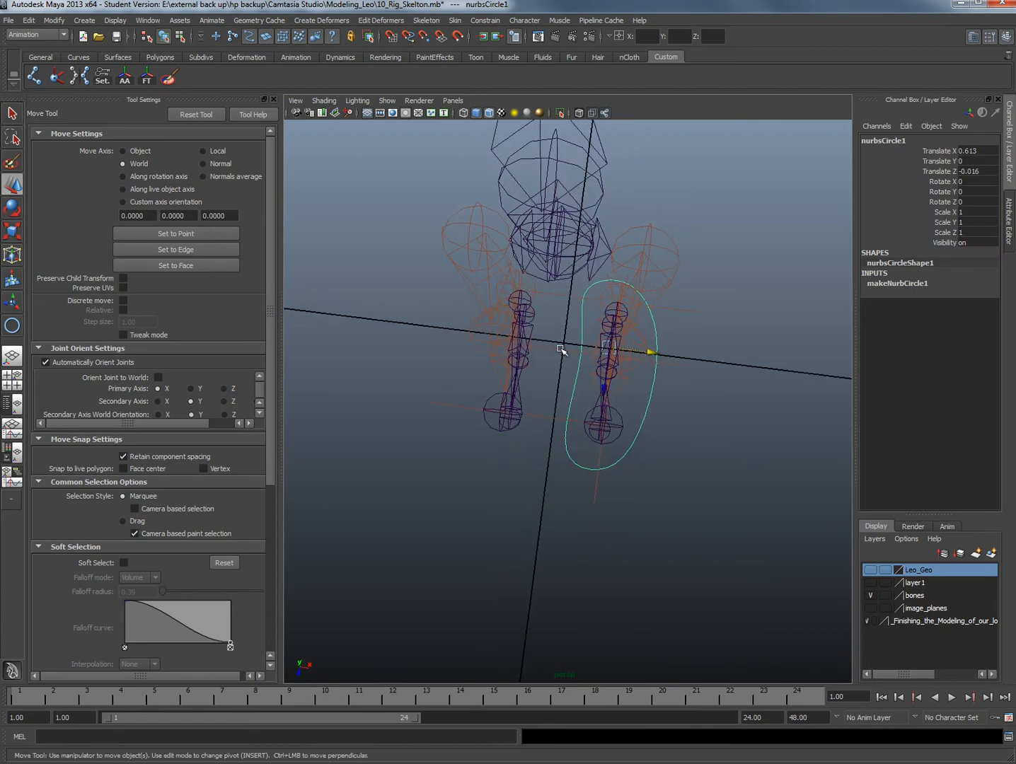
left_click_drag(561, 349, 616, 350, "alt")
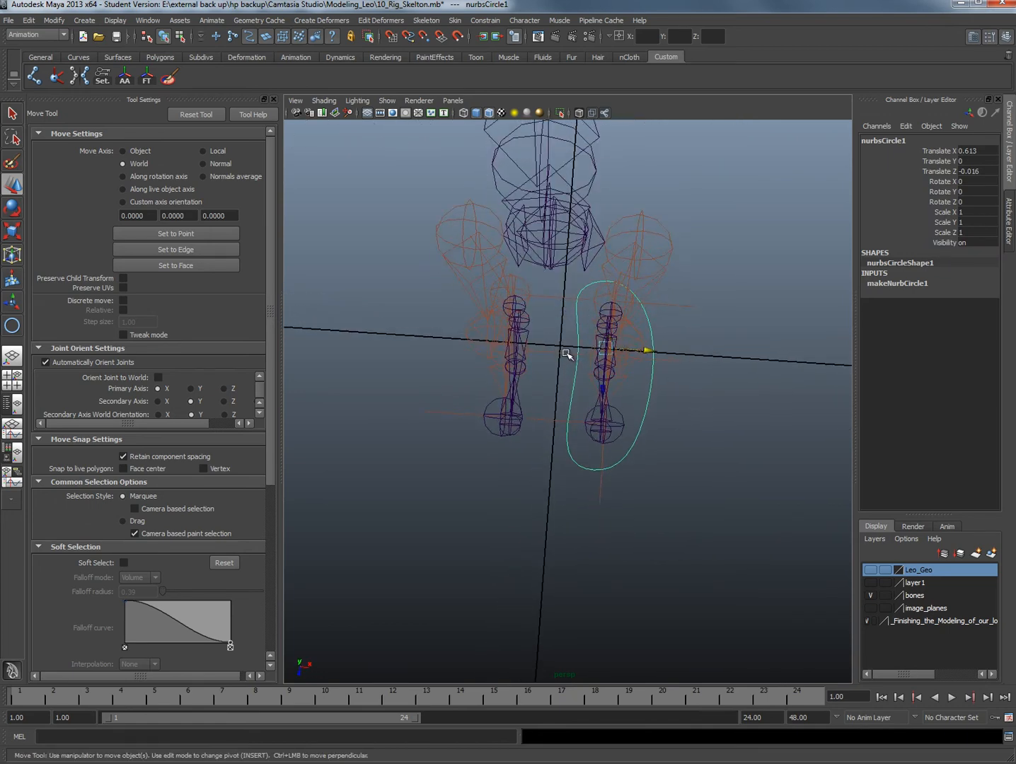
key("Insert")
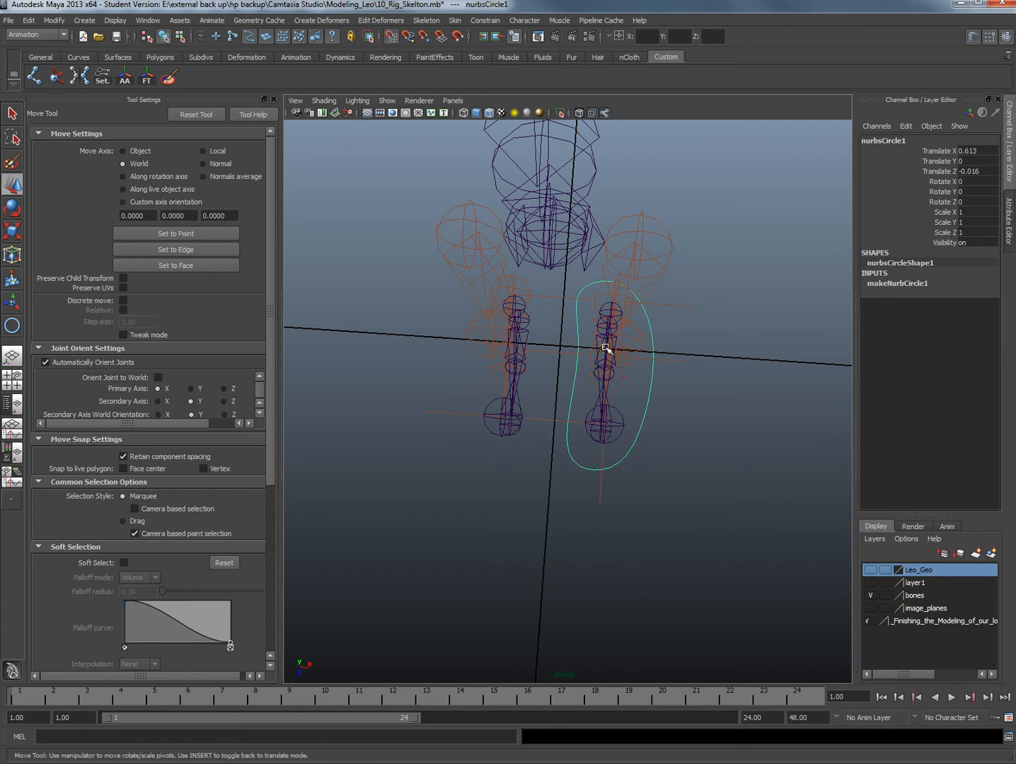
left_click_drag(606, 348, 559, 345)
key("Insert")
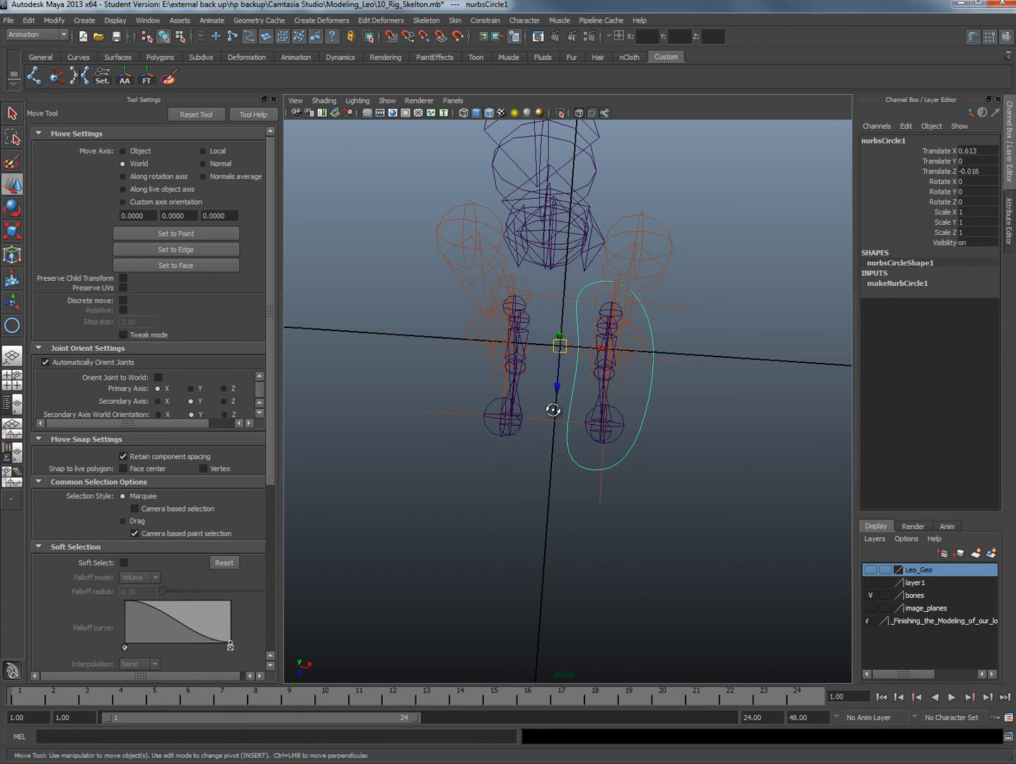
Mirror the control curve to the negative-X foot using Duplicate Special with a Scale X of -1
mouse_move(552, 410)
left_mouse_down("alt")
mouse_move(551, 382)
mouse_move(548, 393)
left_mouse_up("alt")
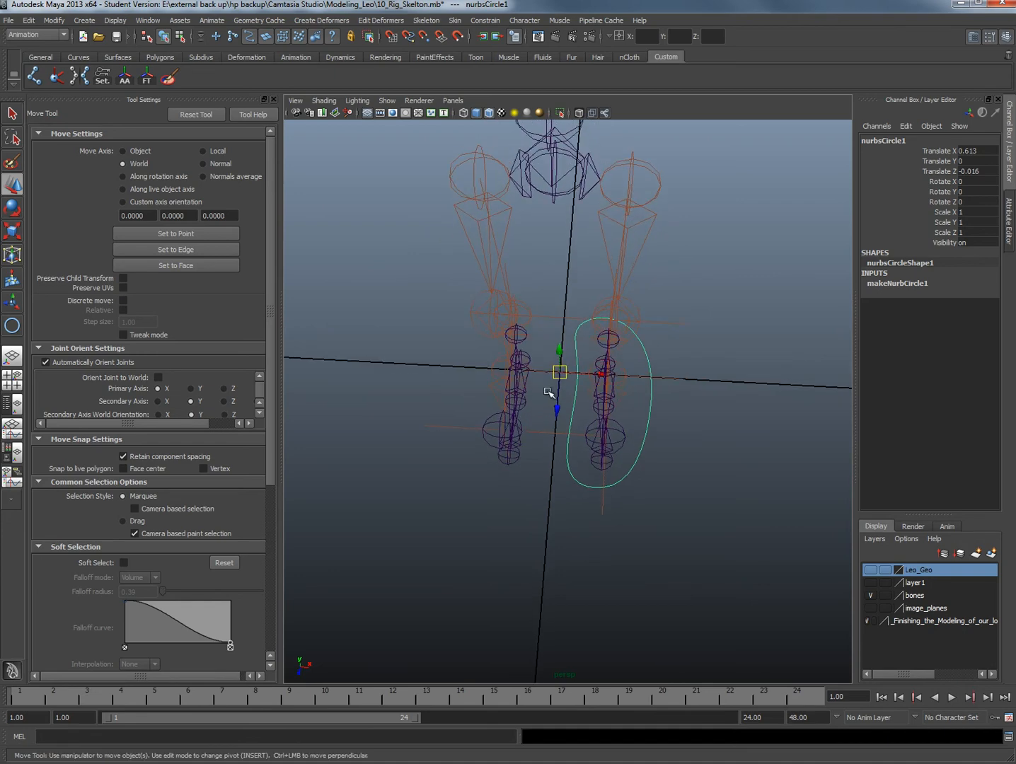
left_click(53, 20)
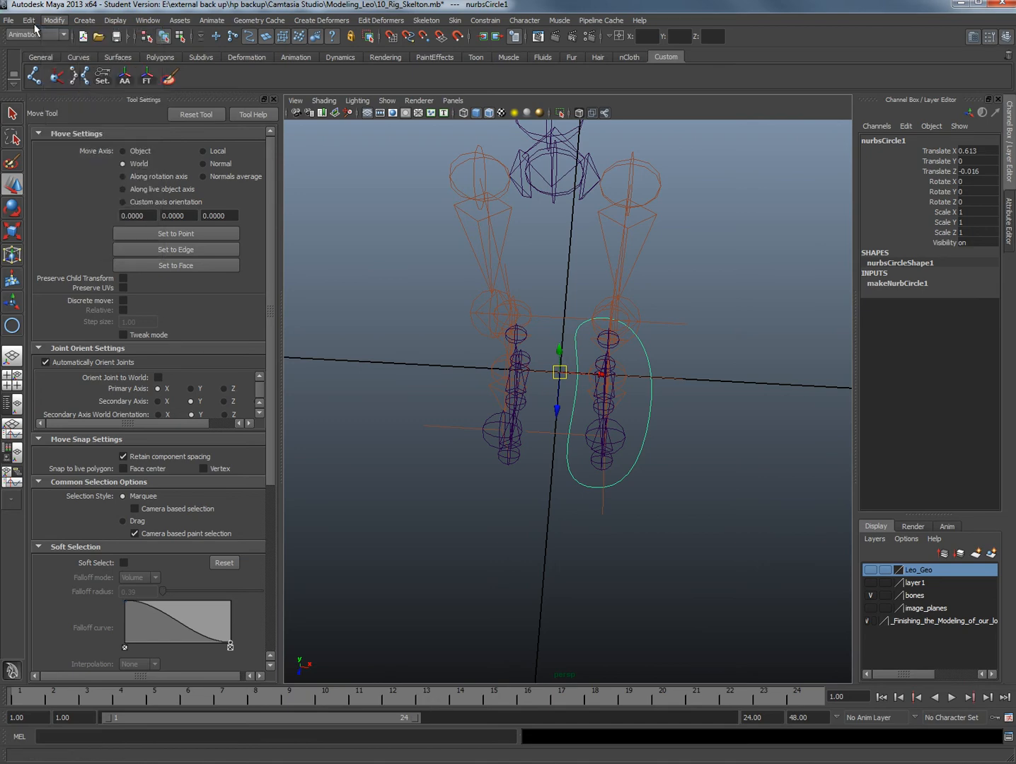
mouse_move(29, 21)
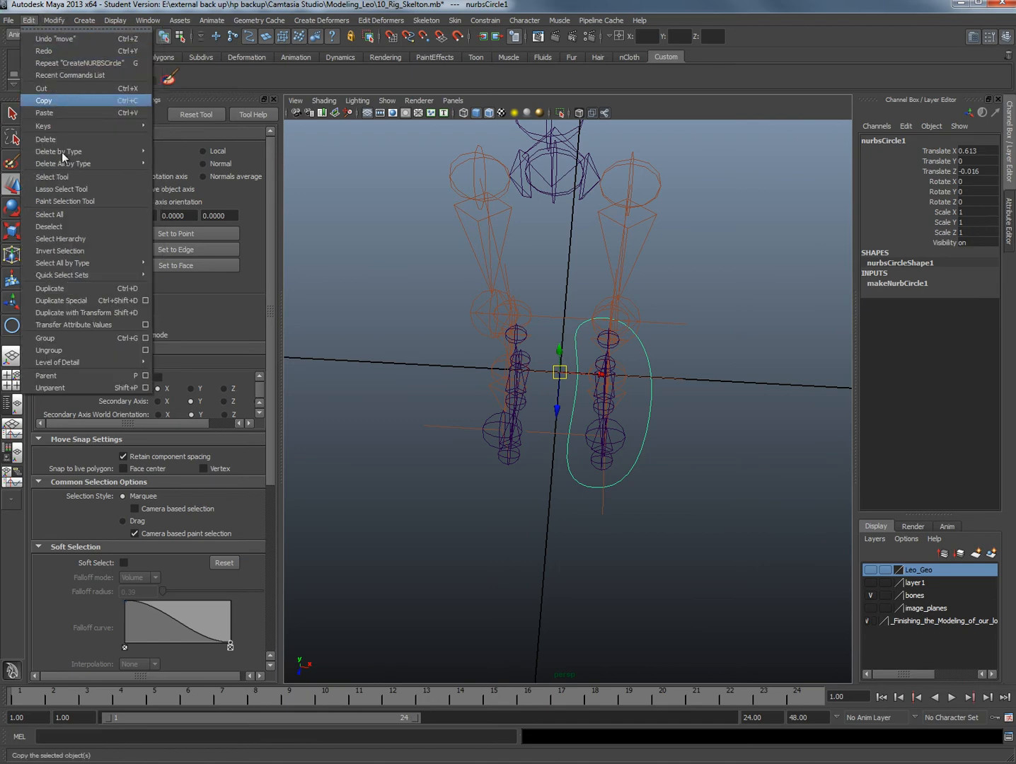
left_click(145, 300)
left_click_drag(172, 305, 147, 291)
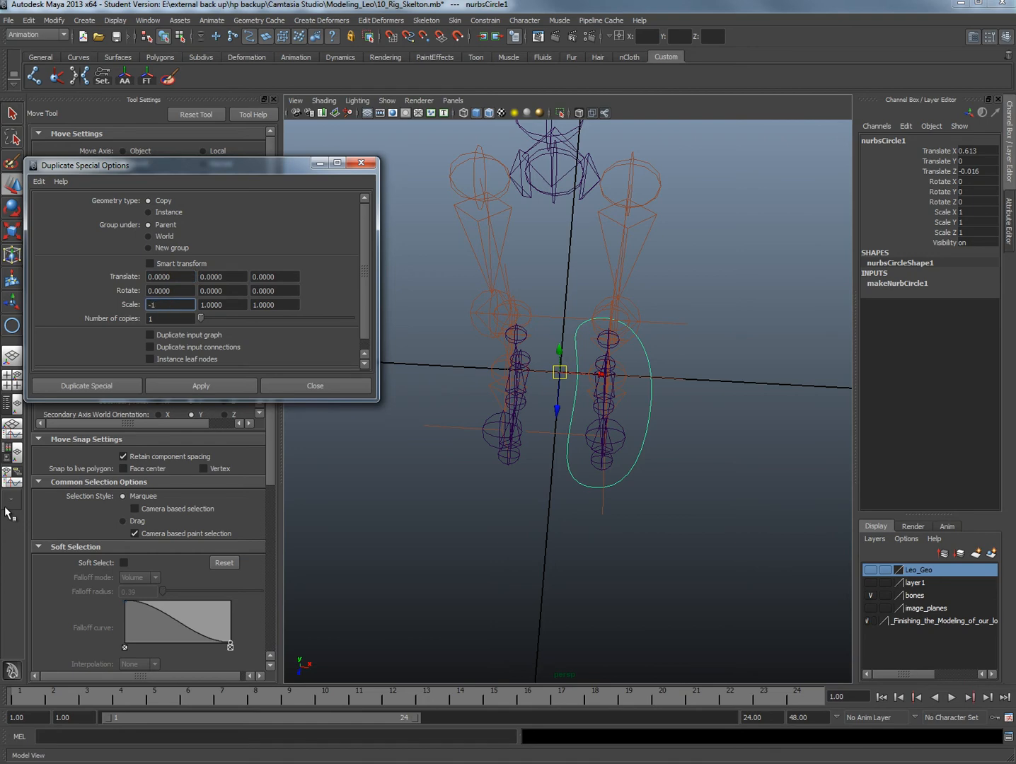
left_click(218, 389)
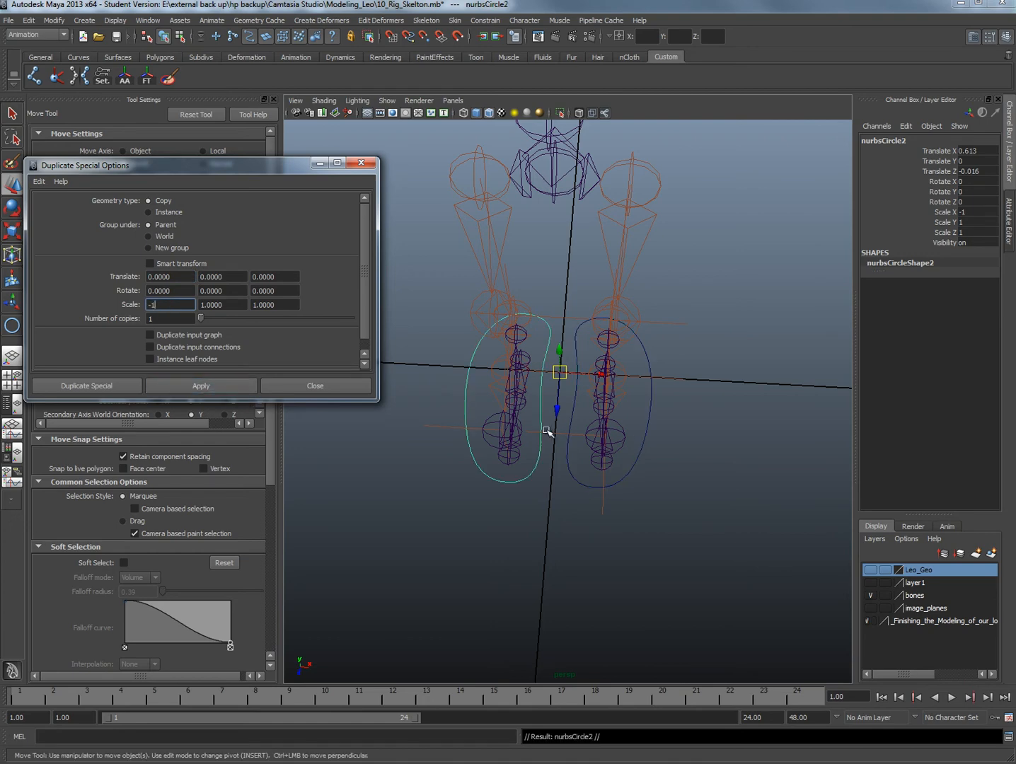
Center the pivots of both foot control curves
left_click_drag(557, 438, 647, 440, "alt")
left_click(643, 446)
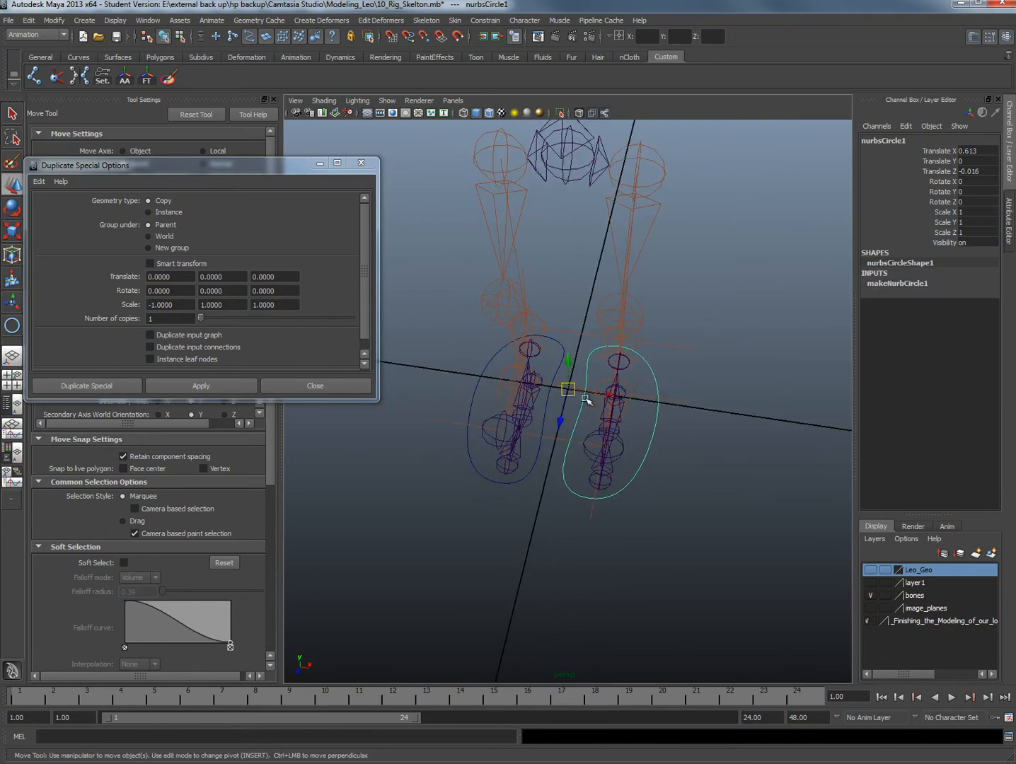
left_click(65, 21)
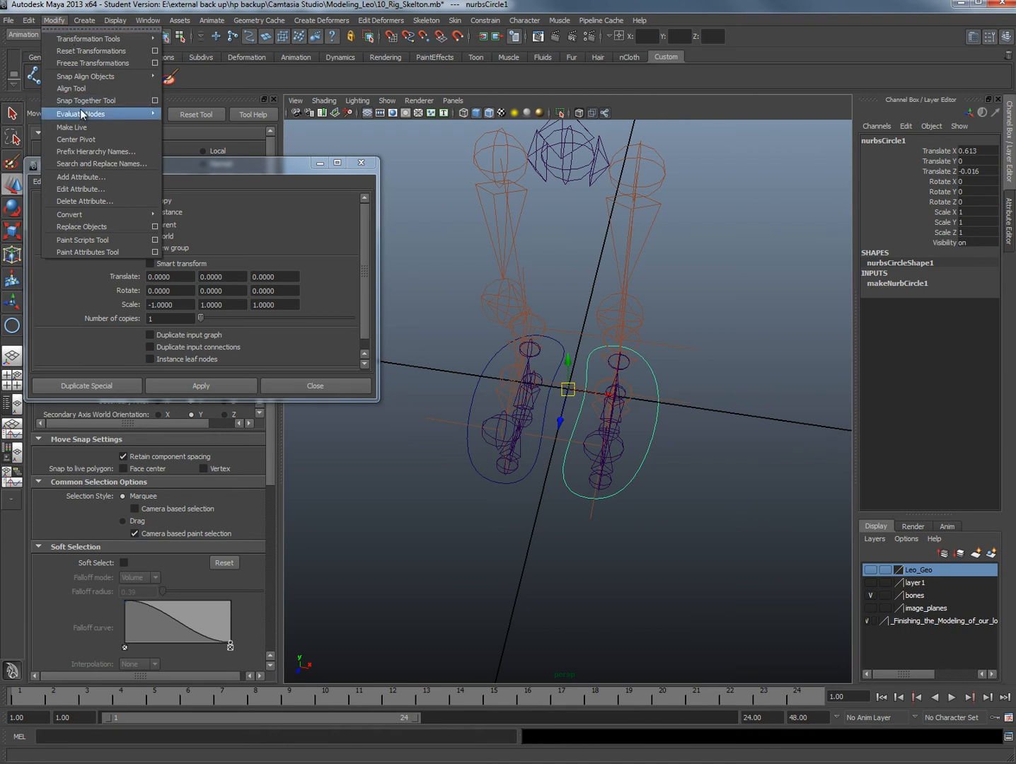
left_click(78, 139)
left_click(491, 479)
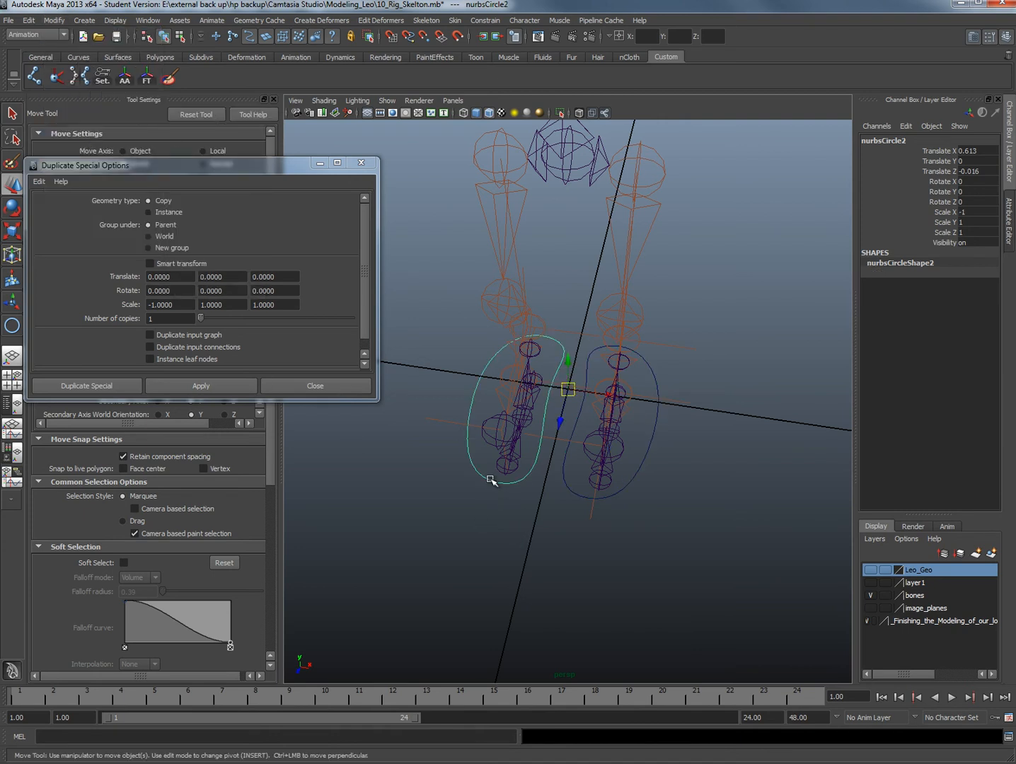
key("g")
Freeze the transformations of both foot control curves together and close the Duplicate Special options
left_click(667, 391)
key("ctrl+shift+d")
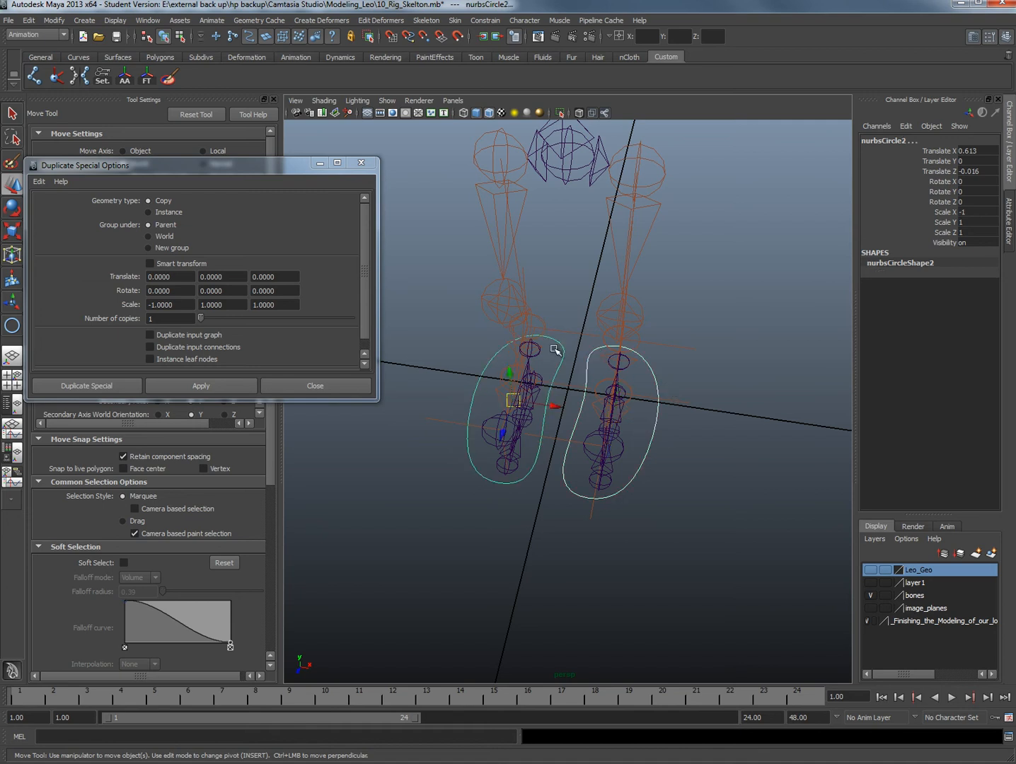
left_click(51, 24)
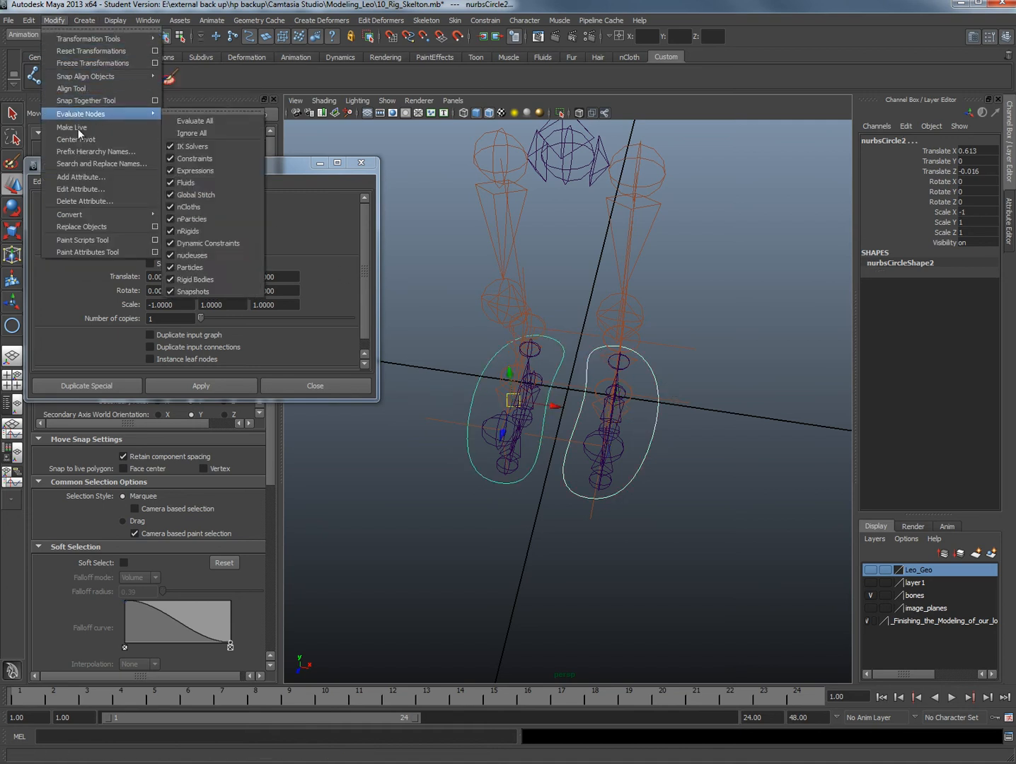
left_click(89, 63)
left_click(366, 164)
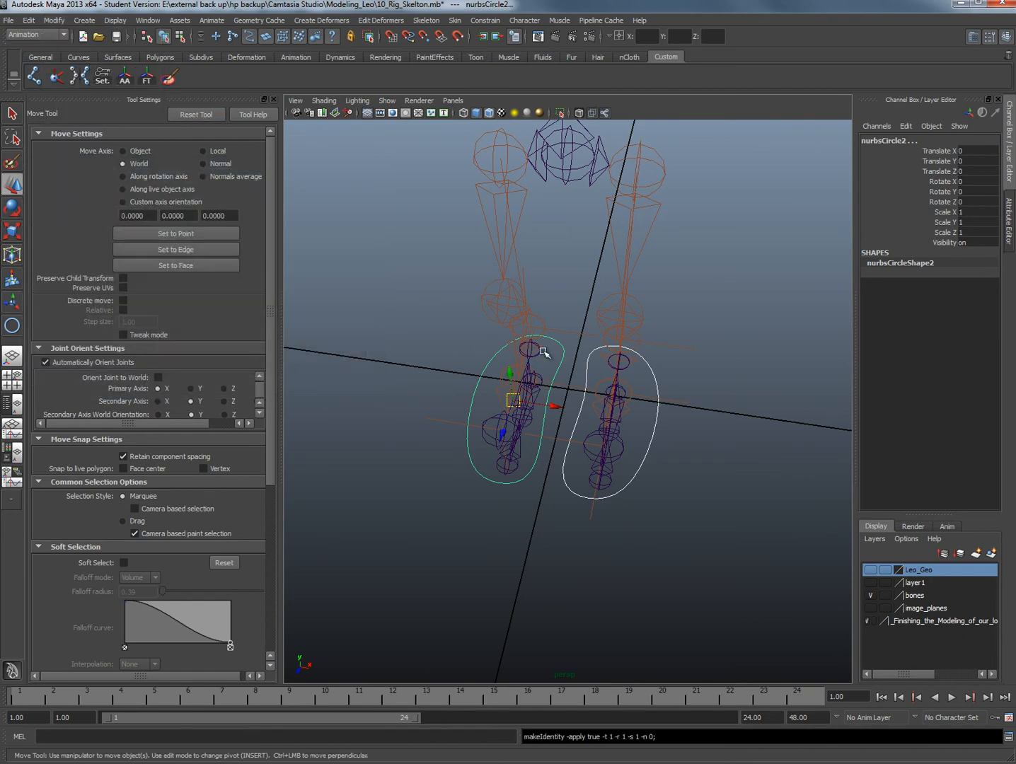
left_click(651, 386)
left_click(671, 389)
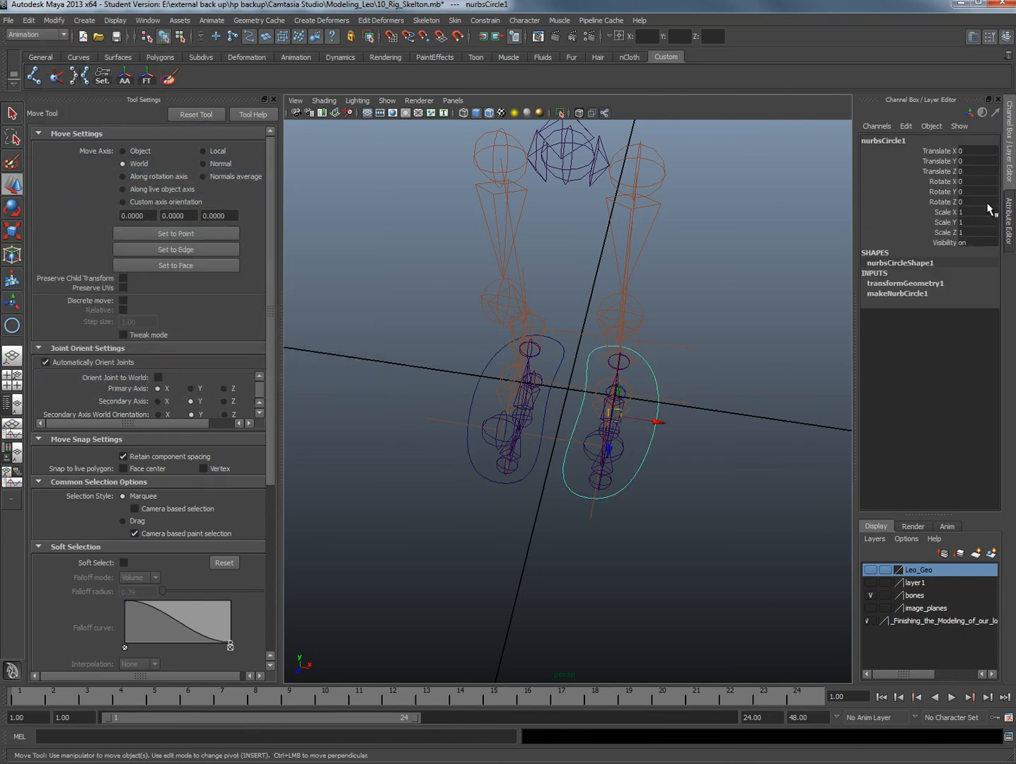
Parent the root heel joint of the positive-X reverse-foot chain to the control curve around that foot
left_click_drag(670, 390, 627, 478, "alt")
left_click(627, 478)
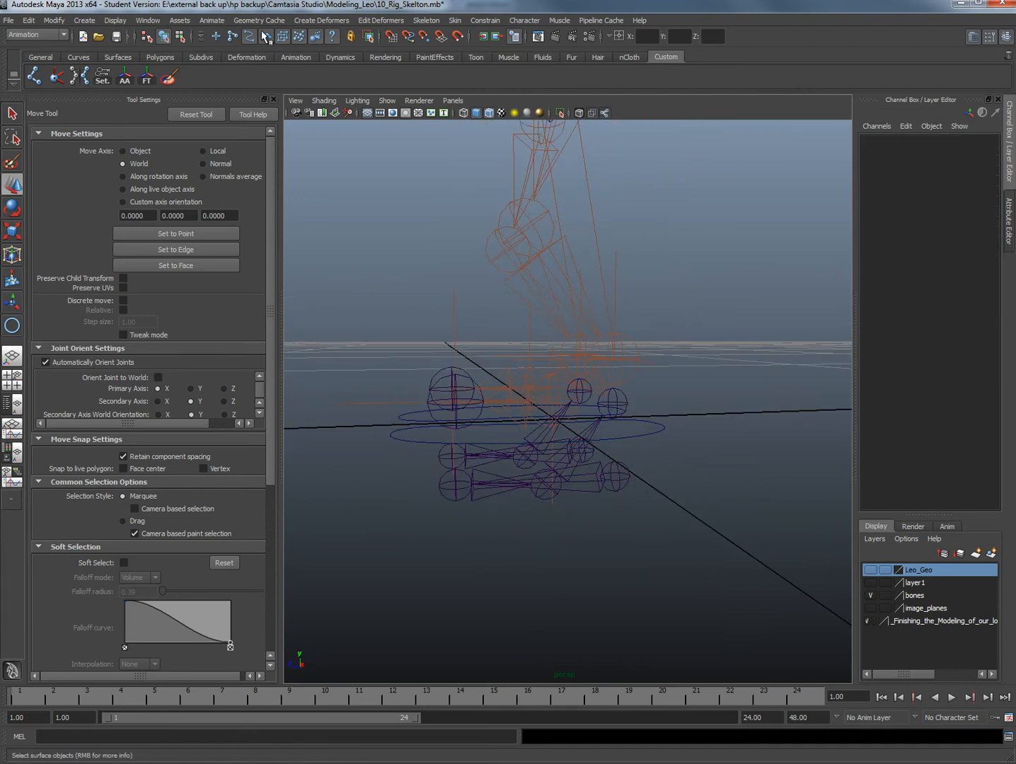
left_click(629, 479)
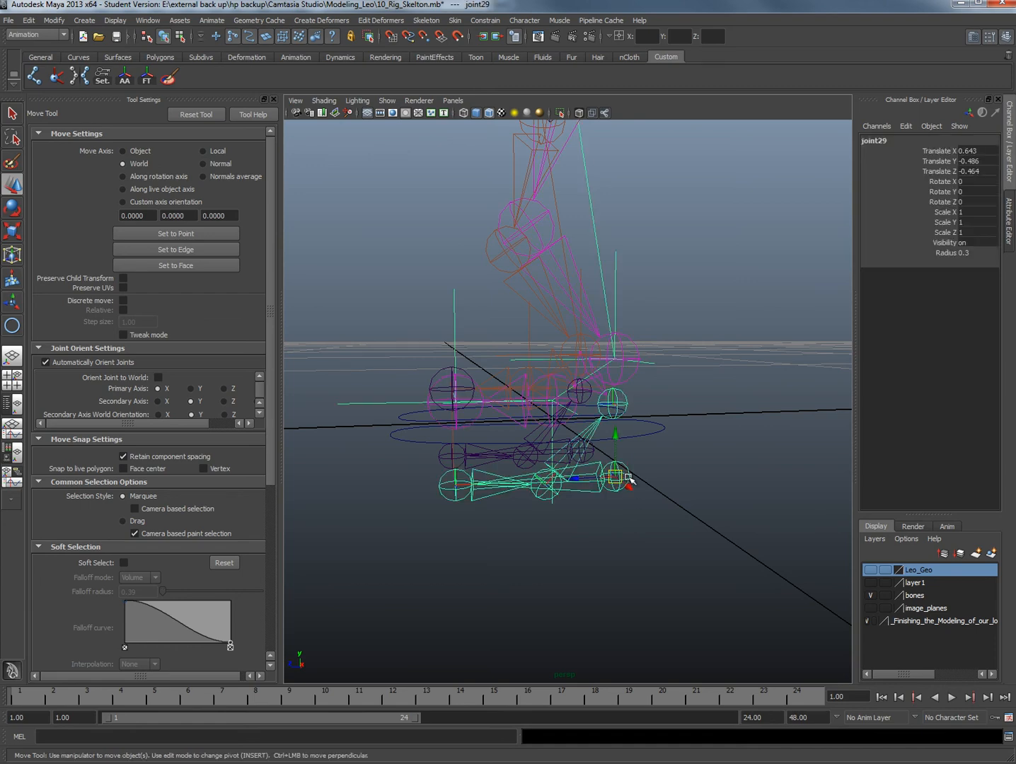
left_click(656, 426)
mouse_move(667, 463)
left_mouse_down("alt")
mouse_move(613, 464)
mouse_move(647, 460)
left_mouse_up("alt")
key("space")
middle_click_drag(431, 419, 493, 417, "alt")
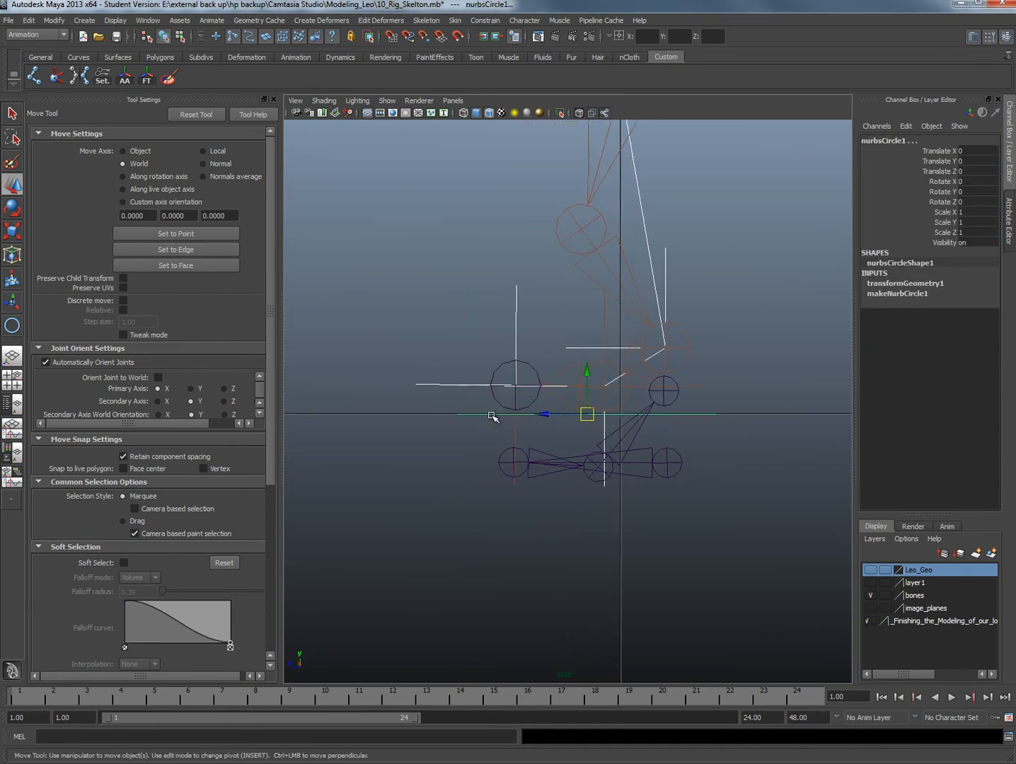
key("space")
left_click_drag(671, 454, 680, 412)
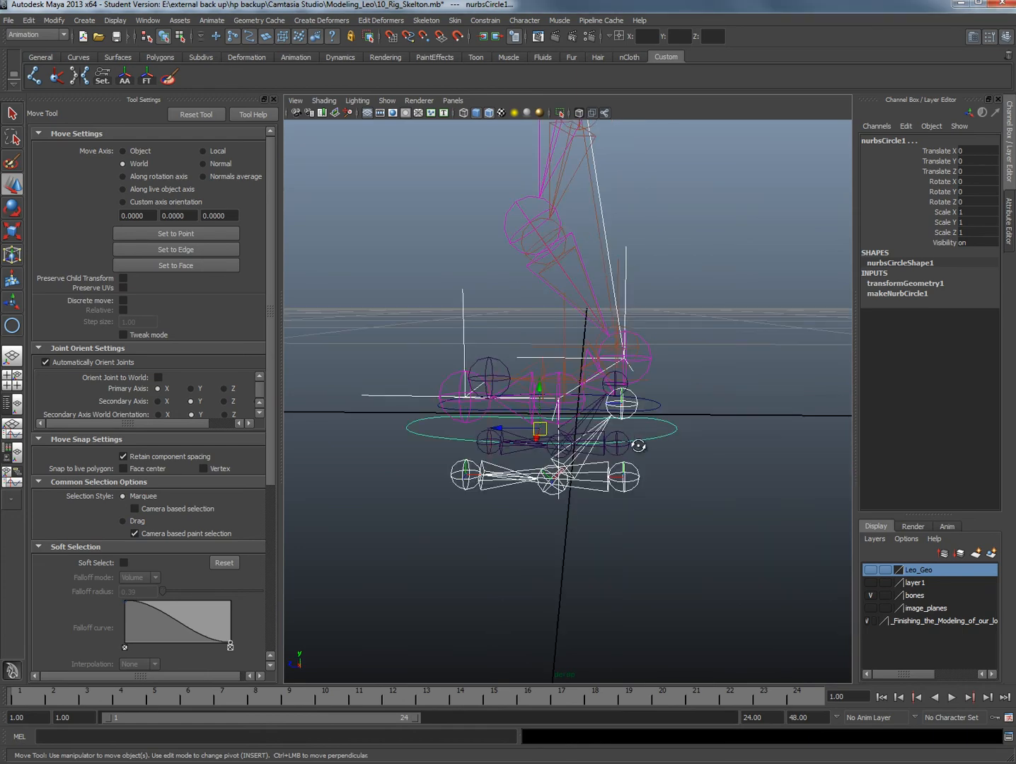
left_click_drag(638, 446, 614, 461, "alt")
left_click(654, 478)
left_click(626, 462)
left_click(663, 425)
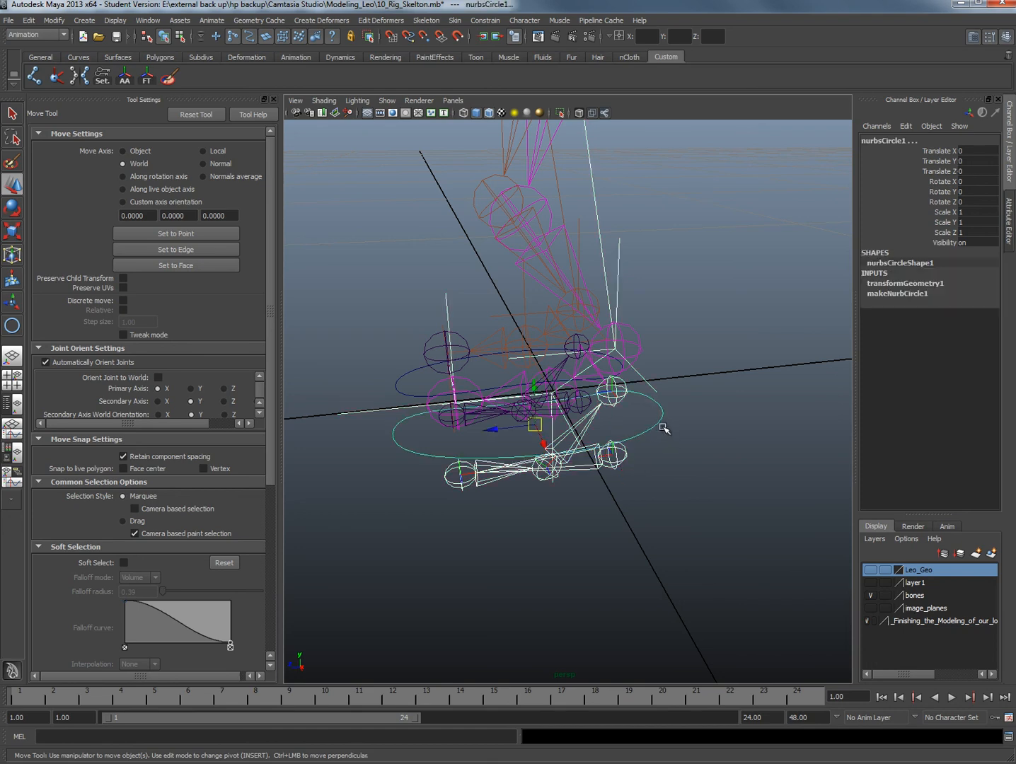
key("p")
Parent the root heel joint of the negative-X reverse-foot chain to its own foot control curve
left_click_drag(464, 422, 440, 390, "alt")
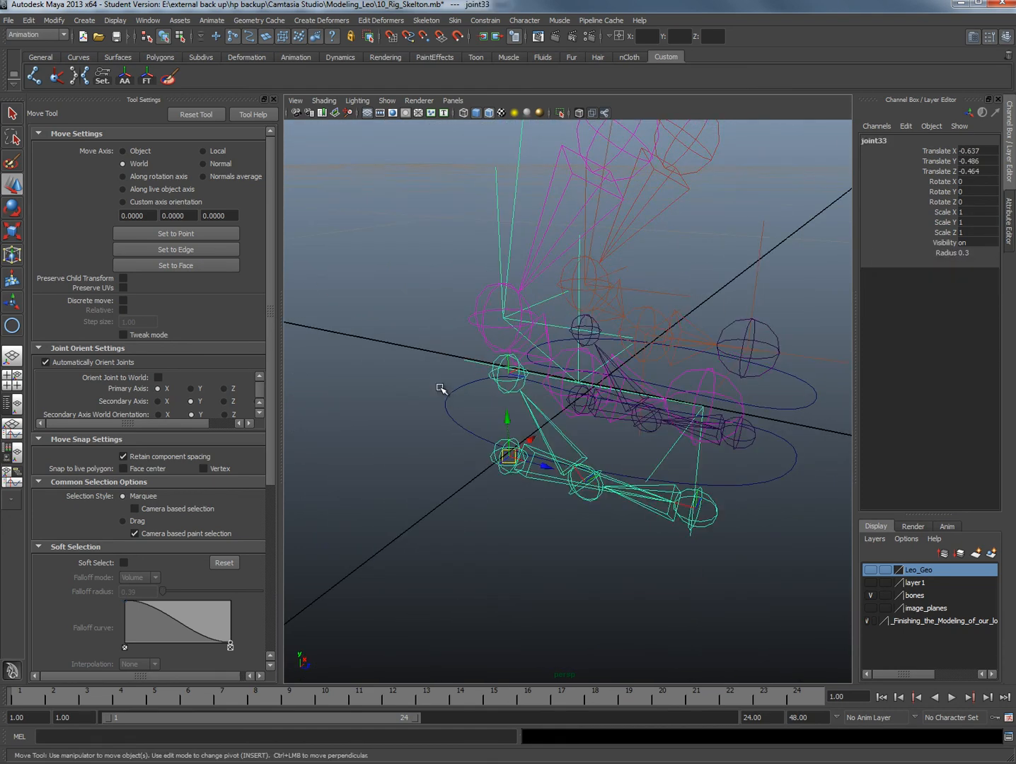
left_click(458, 435)
key("p")
Test raising each foot control curve along Y to see its leg follow, undoing each move
left_click(445, 395)
scroll(479, 470, "down", 4)
left_click_drag(479, 470, 495, 288, "alt")
key("ctrl+z")
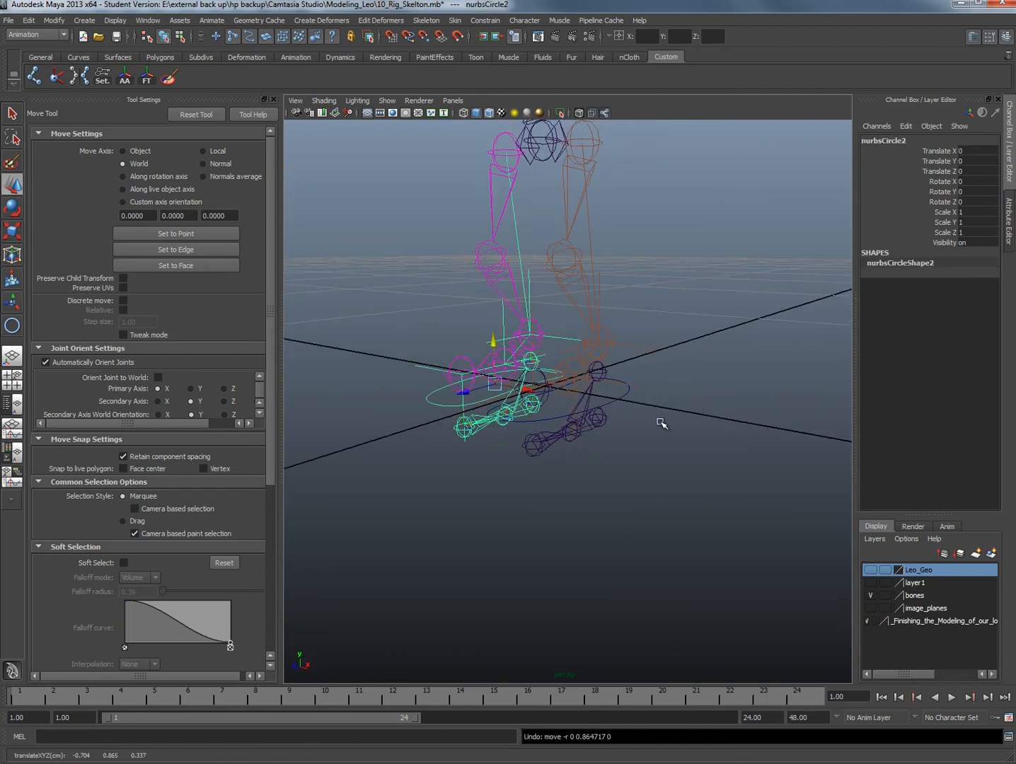
left_click(621, 398)
left_click_drag(570, 355, 571, 308)
key("ctrl+z")
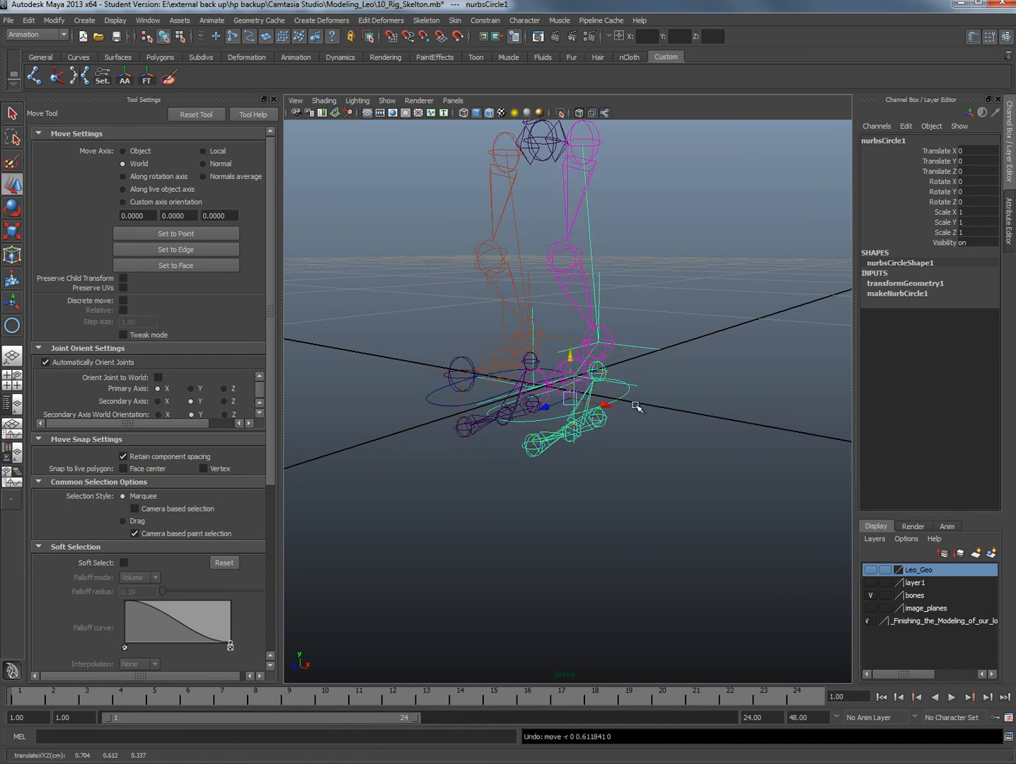
Test moving the skeleton's Root1 joint with the feet planted, and undo the move
left_click_drag(616, 414, 594, 409, "alt")
middle_click_drag(595, 410, 557, 546, "alt")
left_click_drag(556, 547, 564, 422, "alt")
left_click(541, 330)
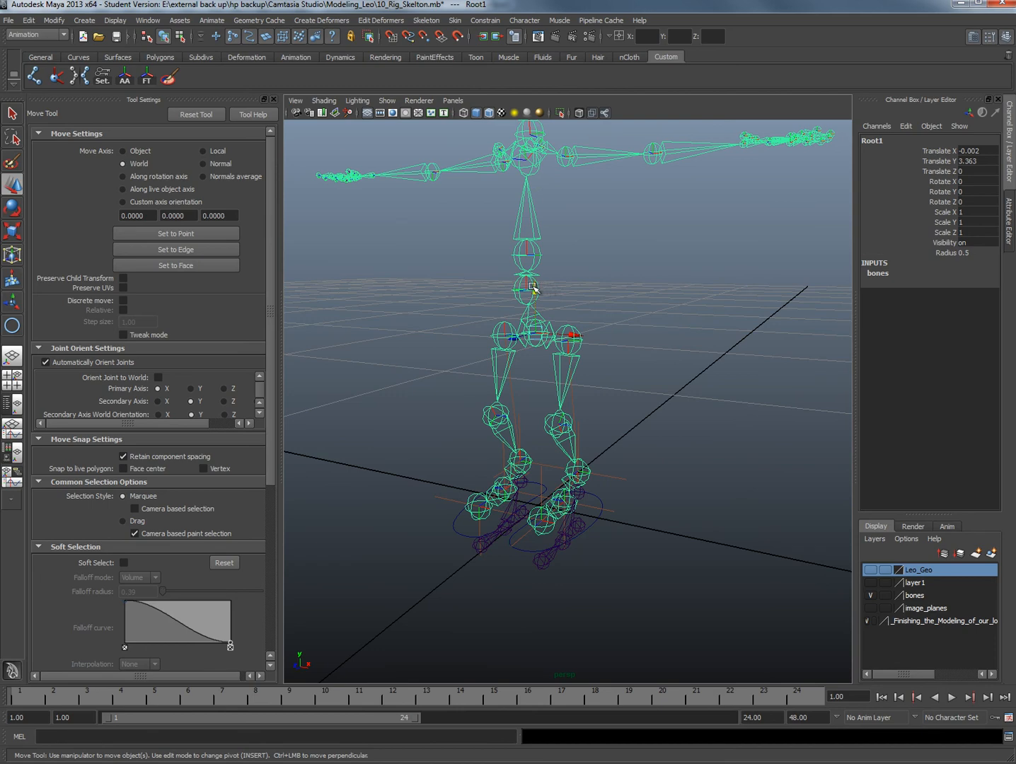
left_click_drag(533, 287, 625, 435)
key("ctrl+z")
Select the positive-X foot's control curve and examine it around the reverse-foot joints
scroll(558, 488, "up", 5)
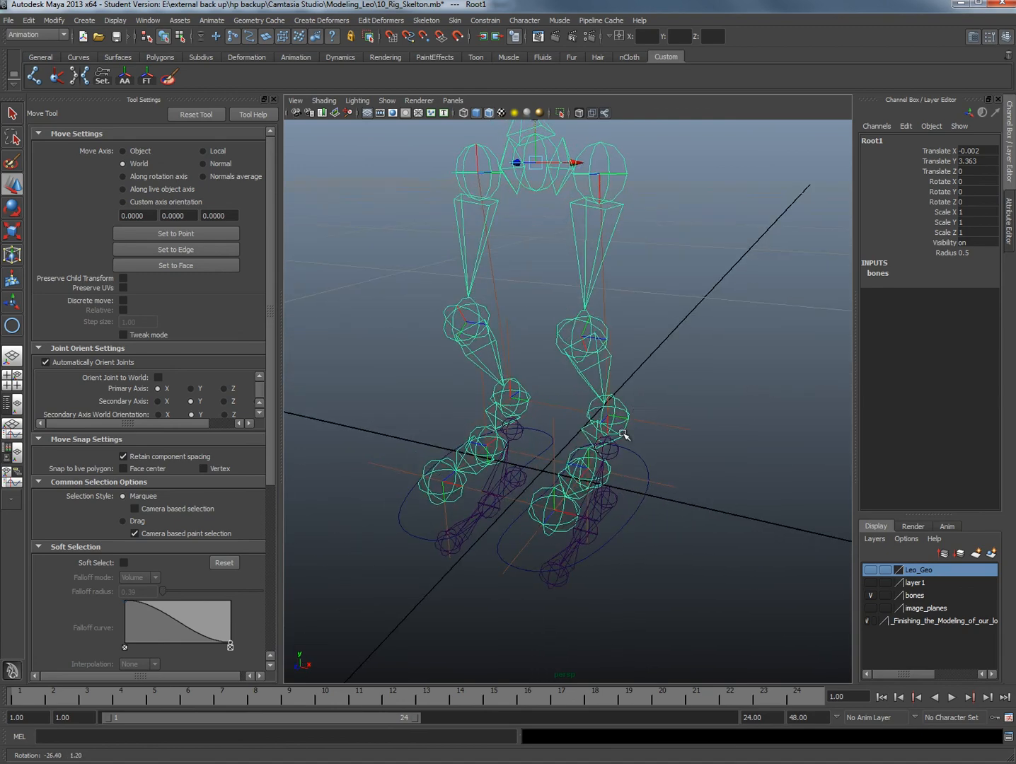
left_click_drag(616, 486, 647, 469, "alt")
left_click(642, 465)
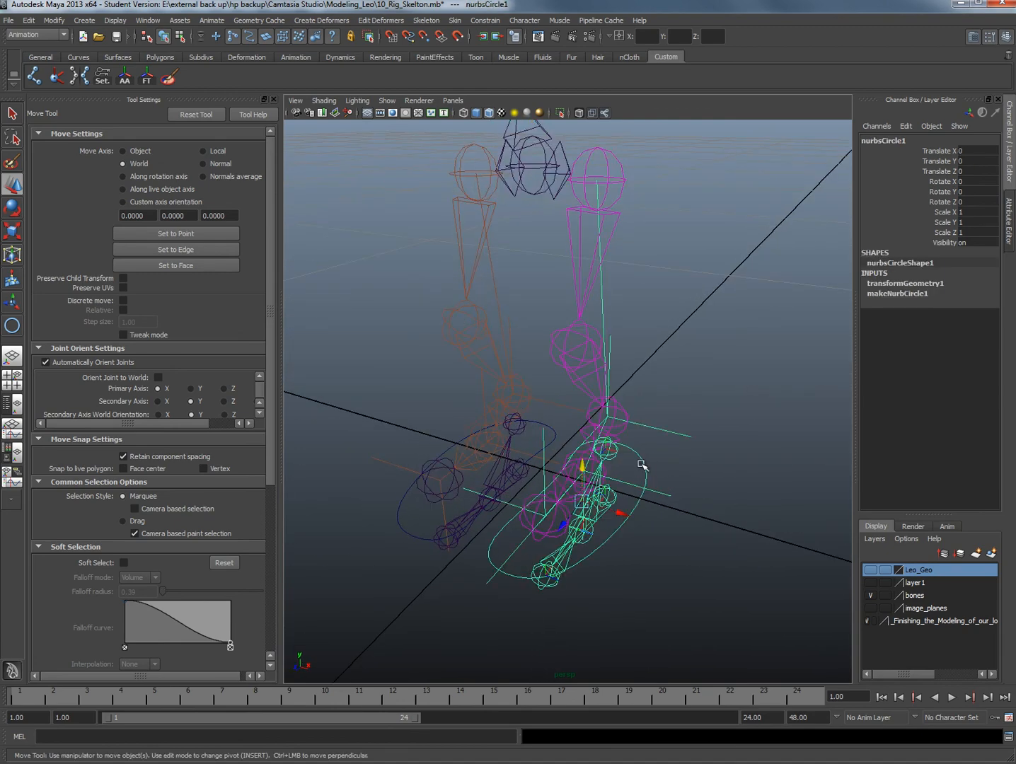
left_click_drag(586, 465, 540, 457, "alt")
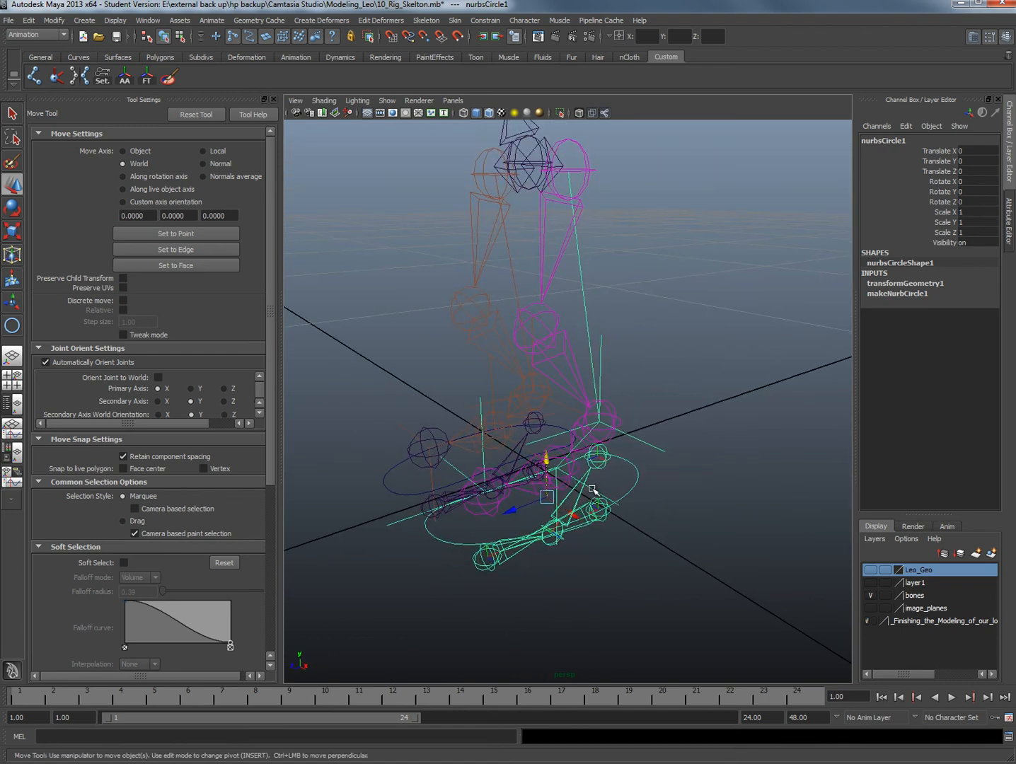
left_click_drag(593, 489, 550, 508, "alt")
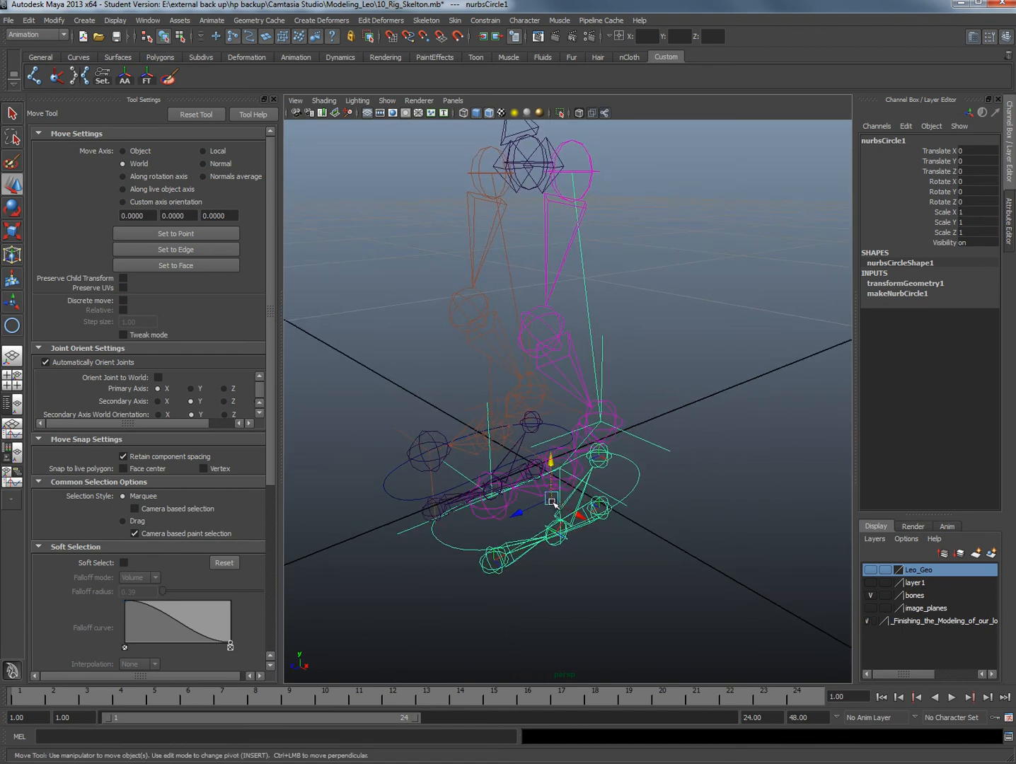